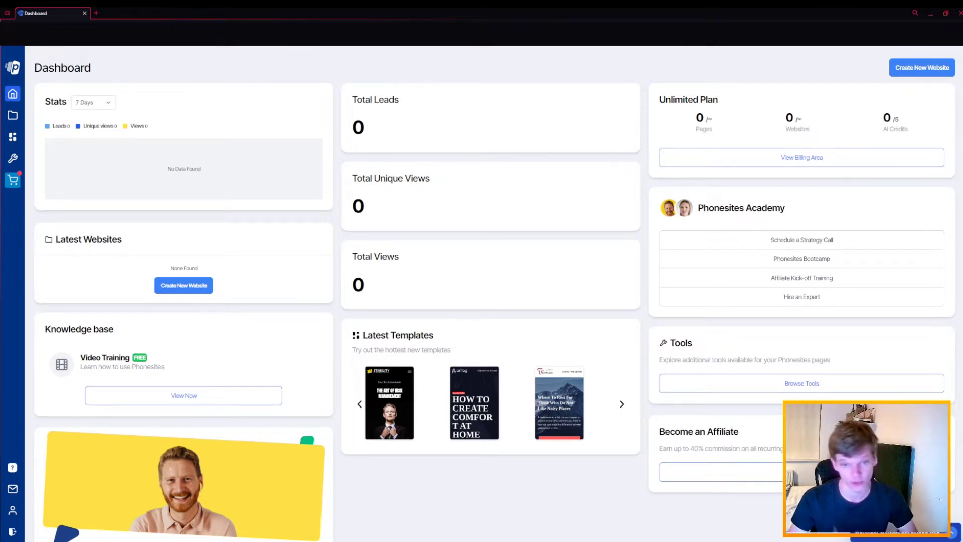
Open the Contact Link Generator from the tools overview and enter the contact's first and last name
left_click(12, 160)
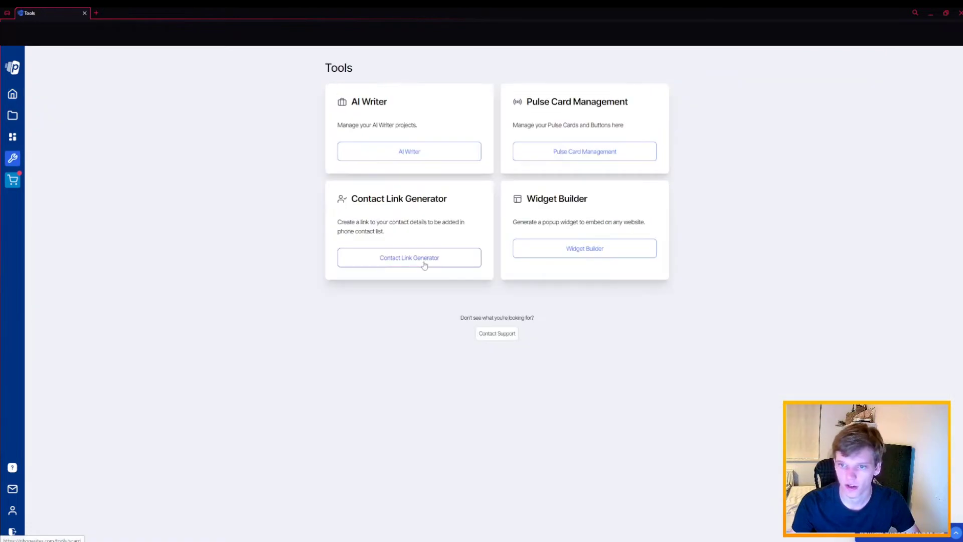
left_click(451, 265)
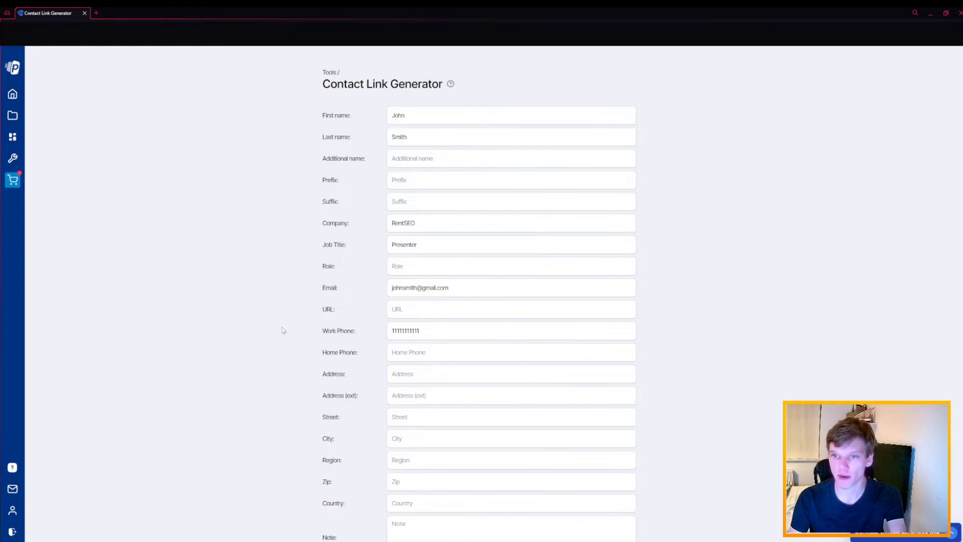
scroll(259, 330, "down", 2)
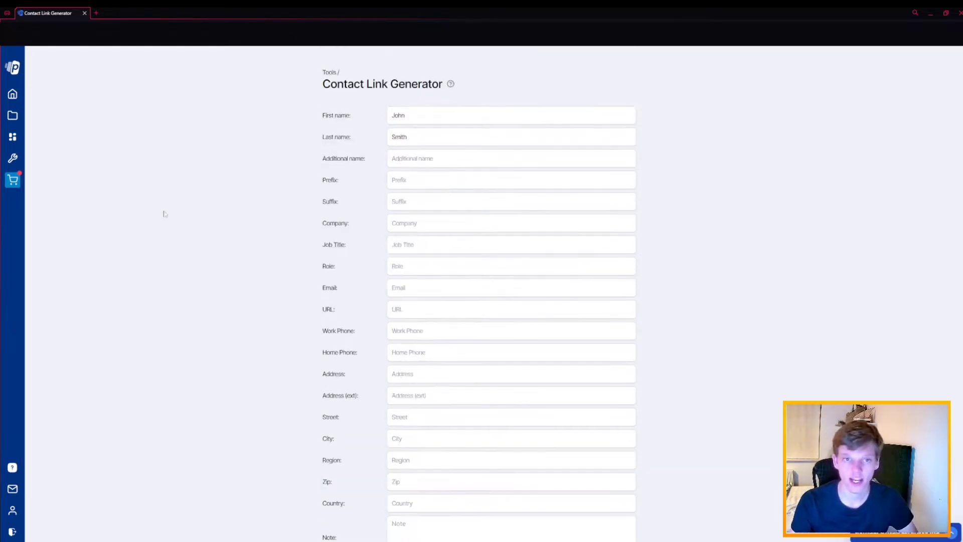
Filter the template gallery to Digital Business Card templates and open the dark Expert, Specialist template
left_click(9, 140)
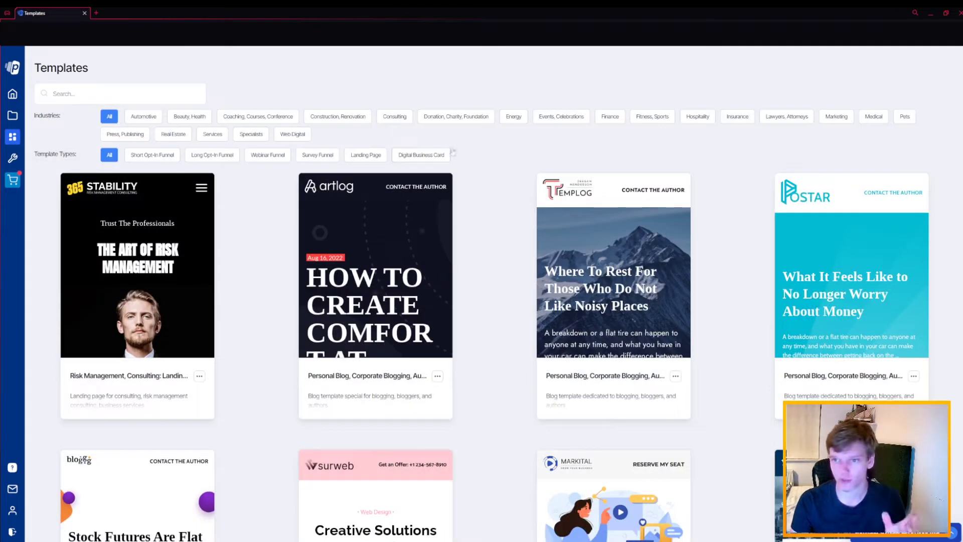
scroll(260, 230, "down", 1)
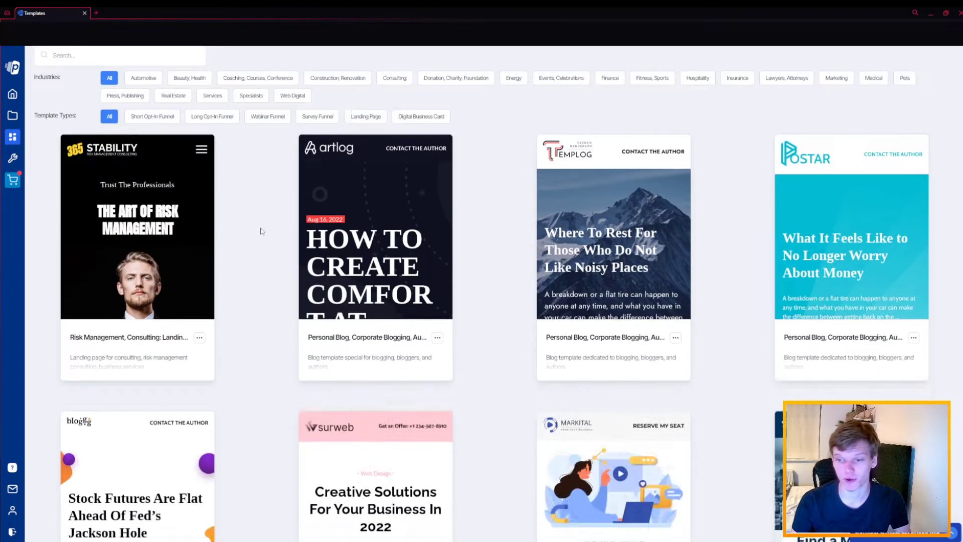
left_click(366, 155)
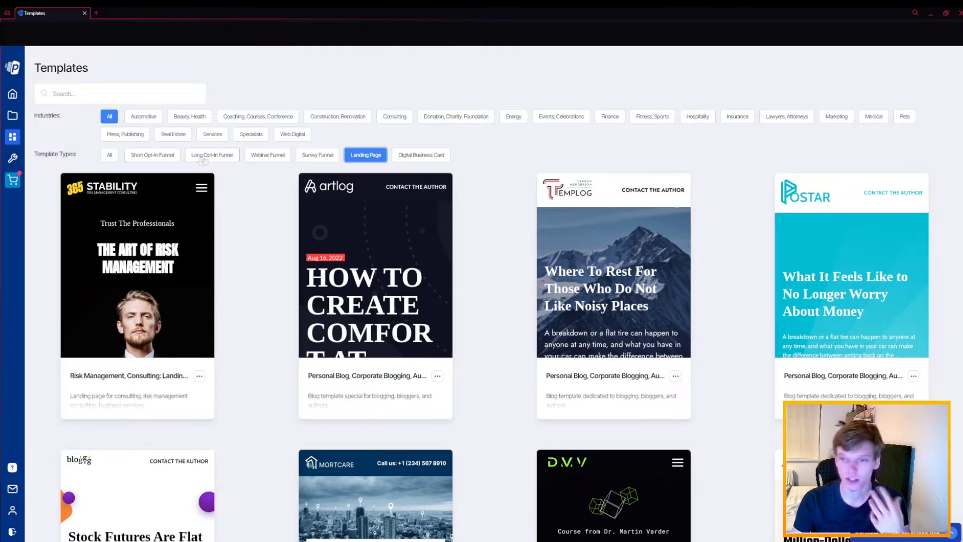
left_click(422, 155)
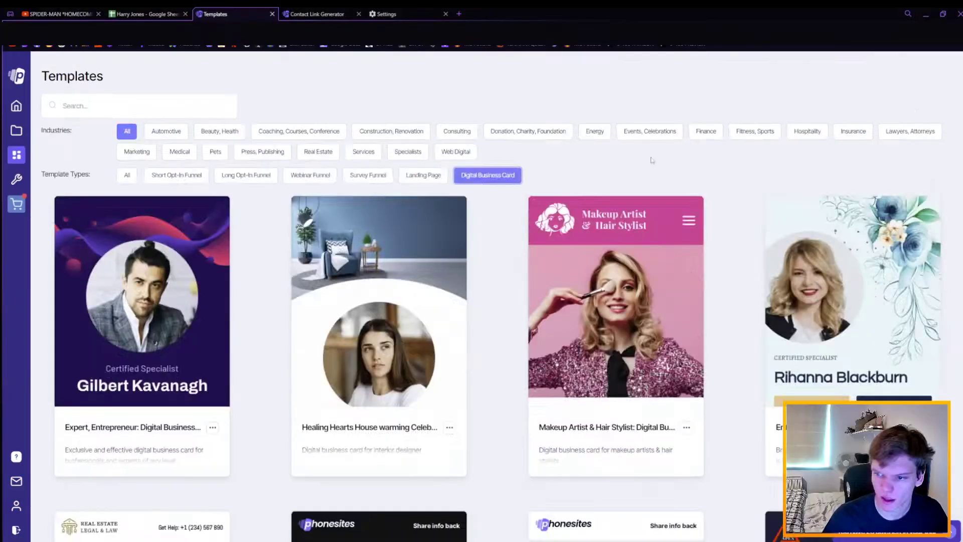
scroll(380, 258, "down", 5)
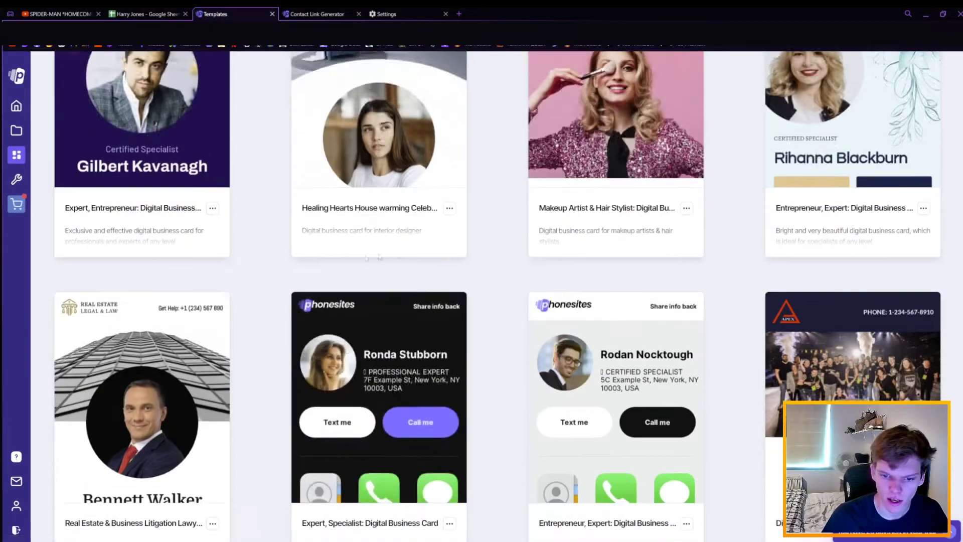
scroll(380, 257, "down", 2)
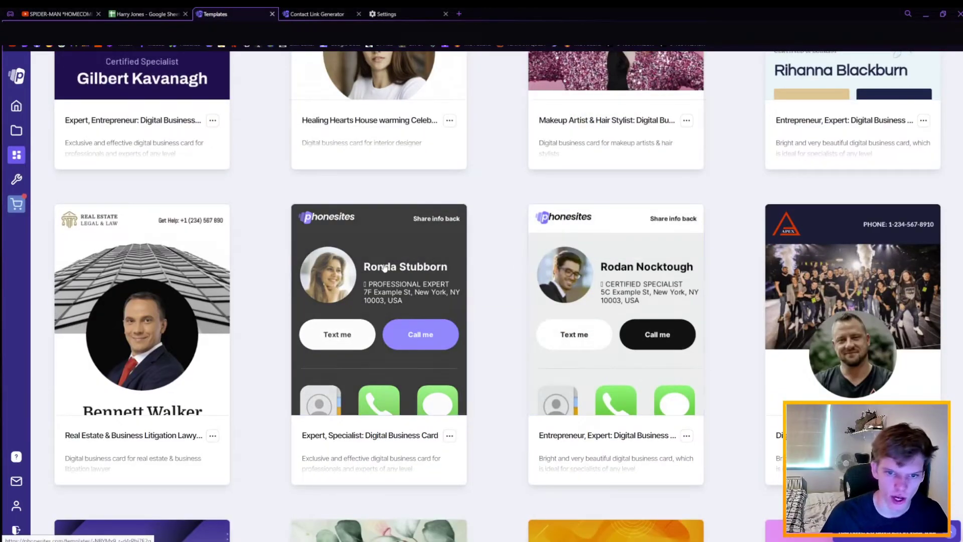
left_click(385, 268)
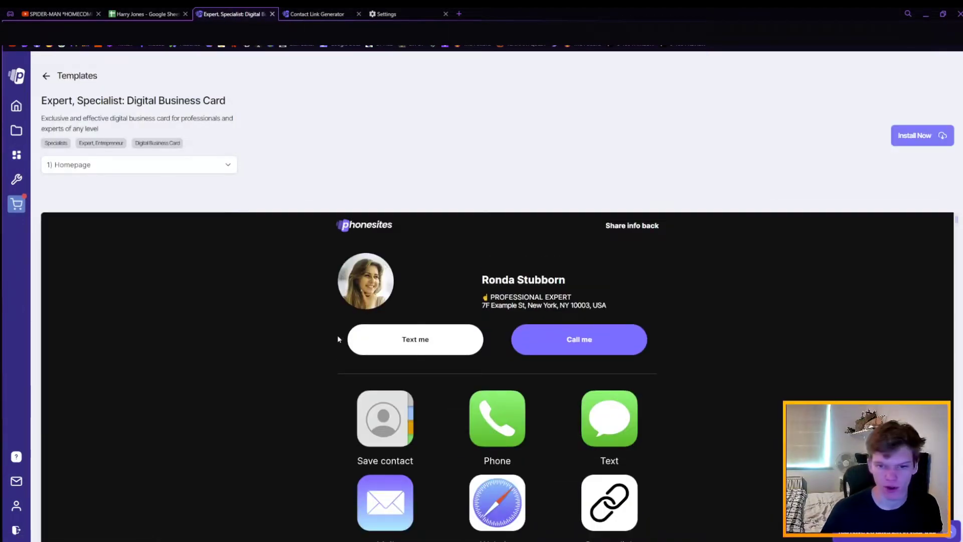
Preview the template's Privacy Policy and Thank You pages, then choose to install it
scroll(284, 296, "down", 3)
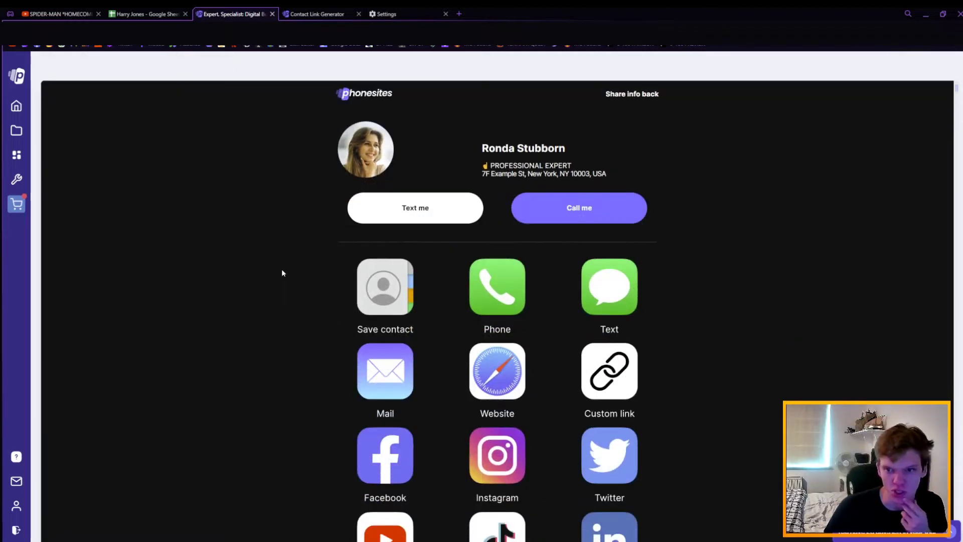
scroll(281, 273, "up", 3)
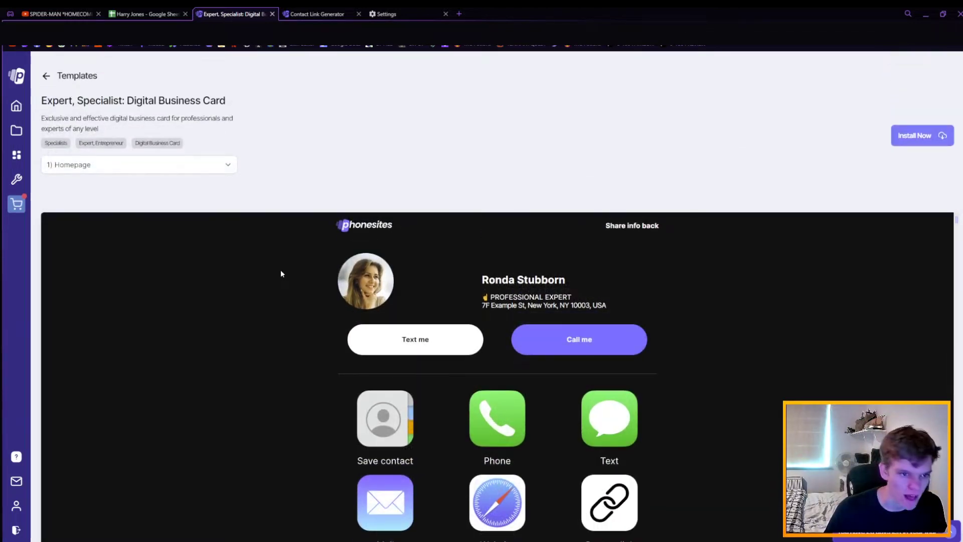
left_click(133, 165)
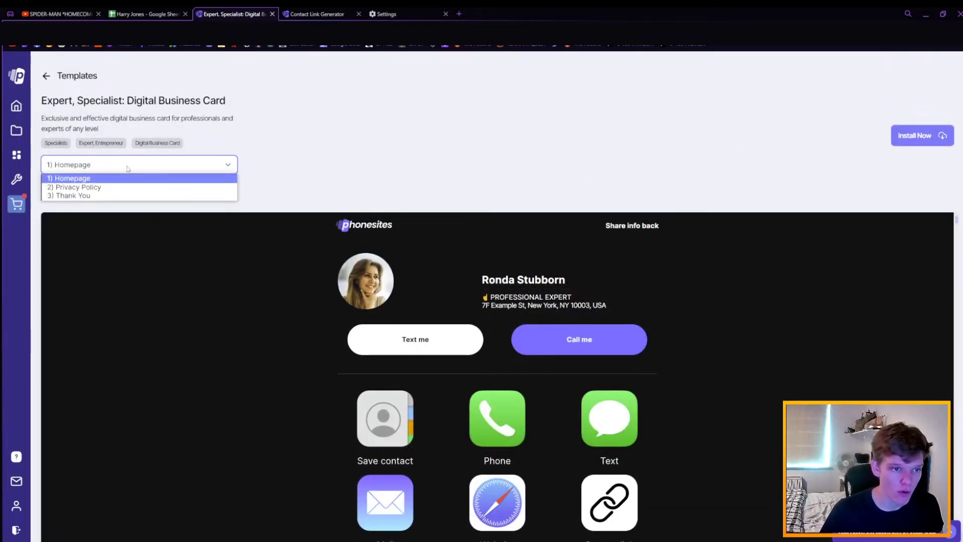
left_click(103, 187)
left_click(97, 168)
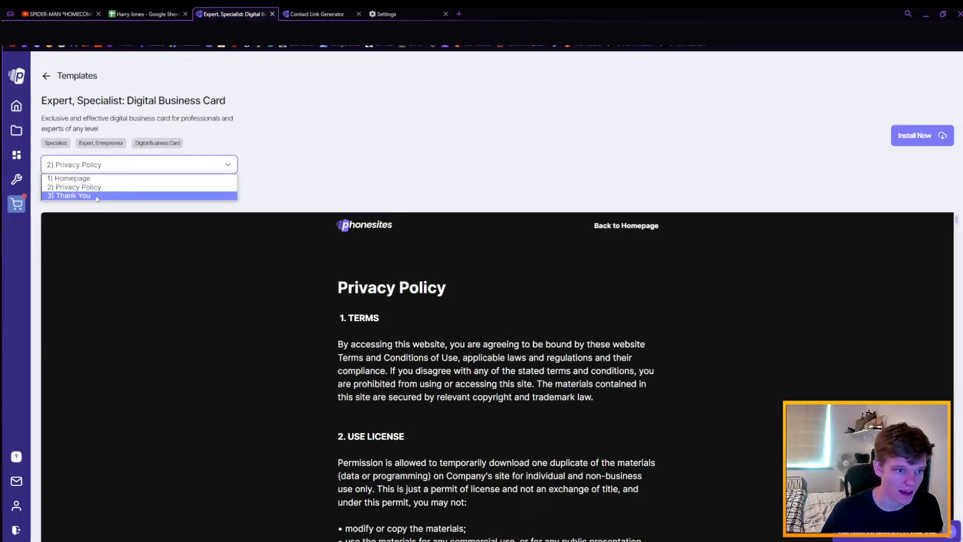
left_click(97, 196)
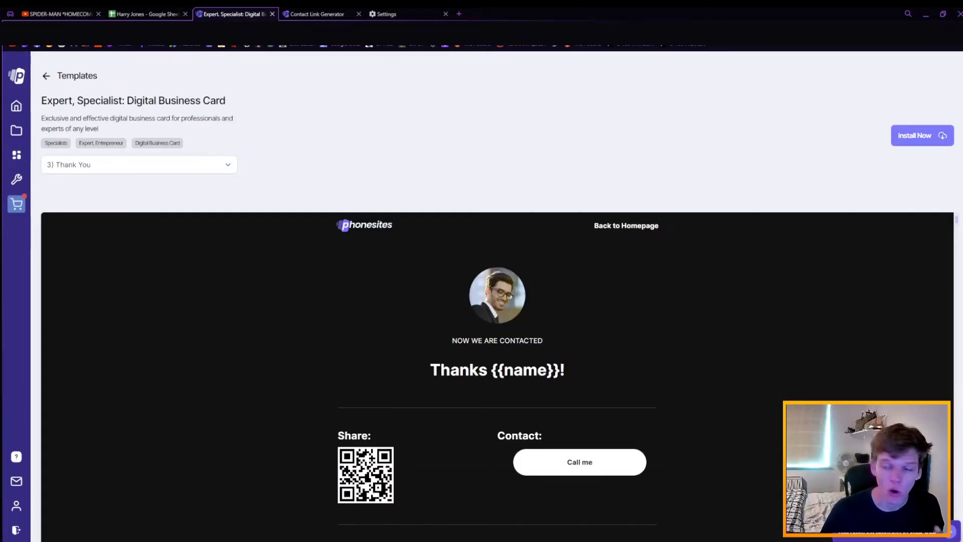
left_click(908, 140)
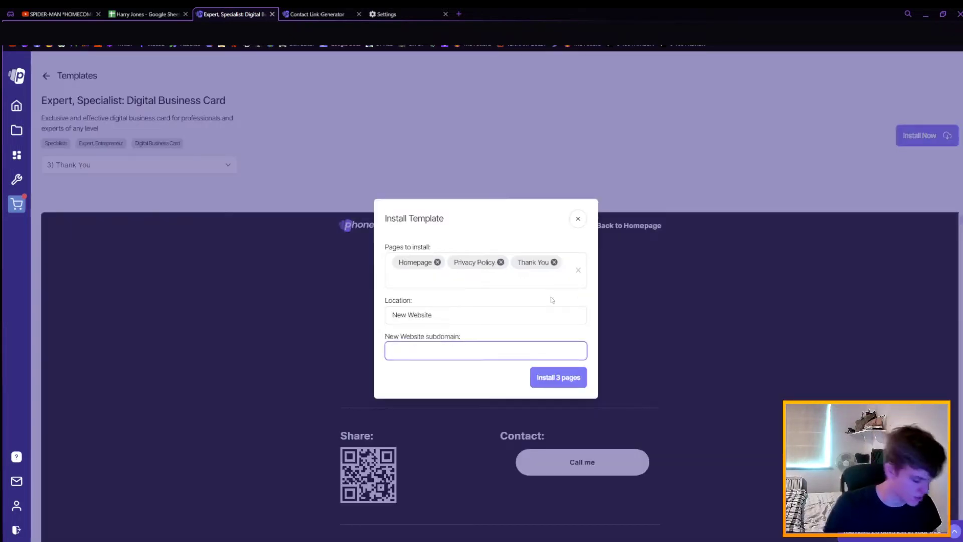
Install all three pages as a new website on subdomain 'buisnesscardnew' and open its Homepage
type("buisnesscardnew")
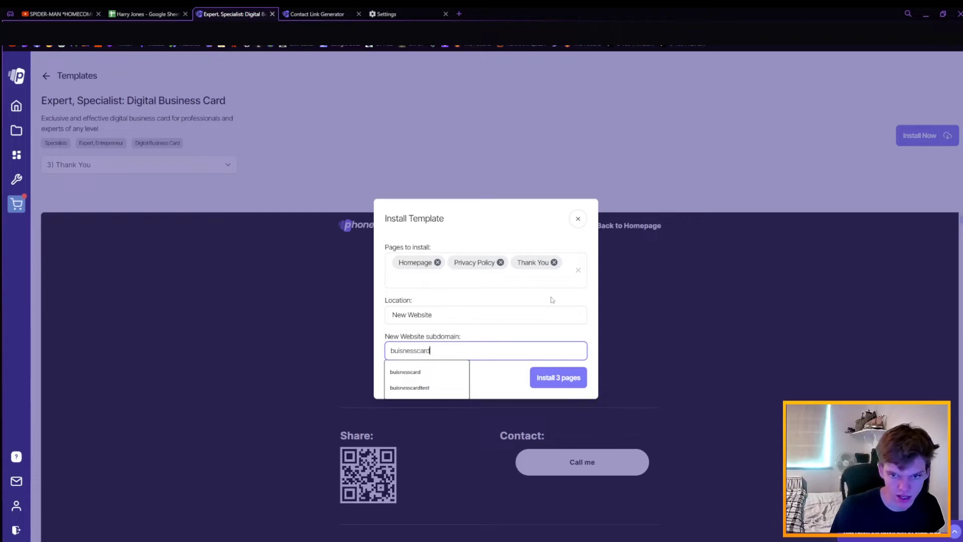
left_click(555, 379)
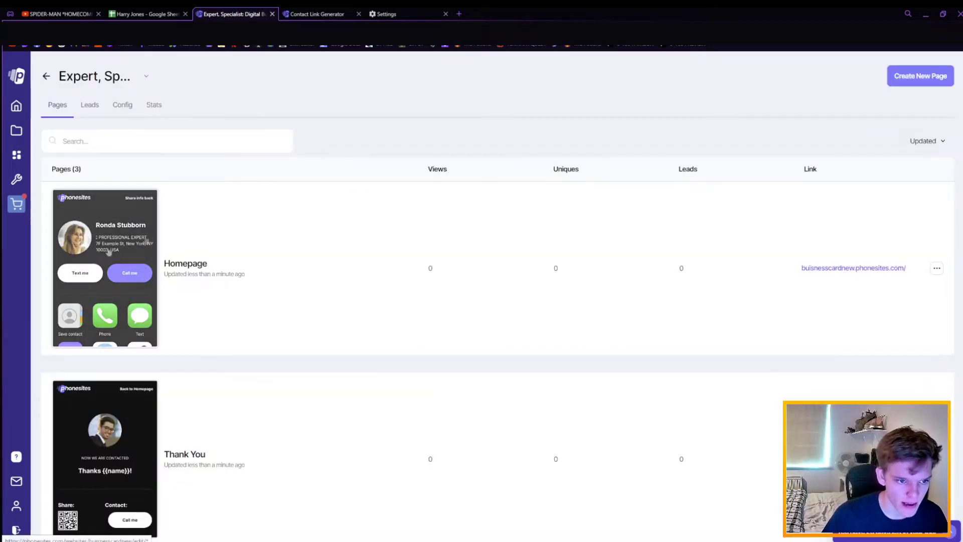
scroll(139, 222, "down", 1)
scroll(139, 223, "down", 4)
scroll(107, 271, "up", 5)
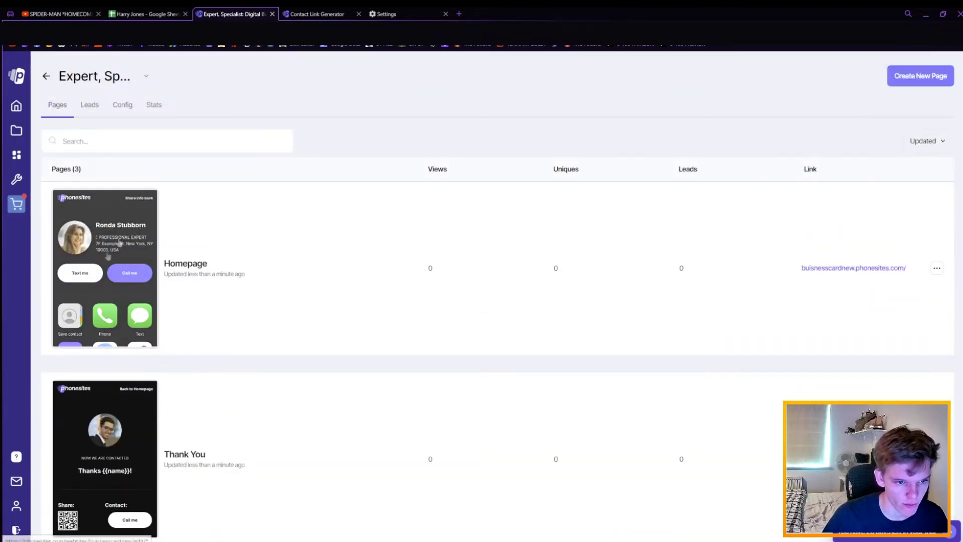
left_click(107, 271)
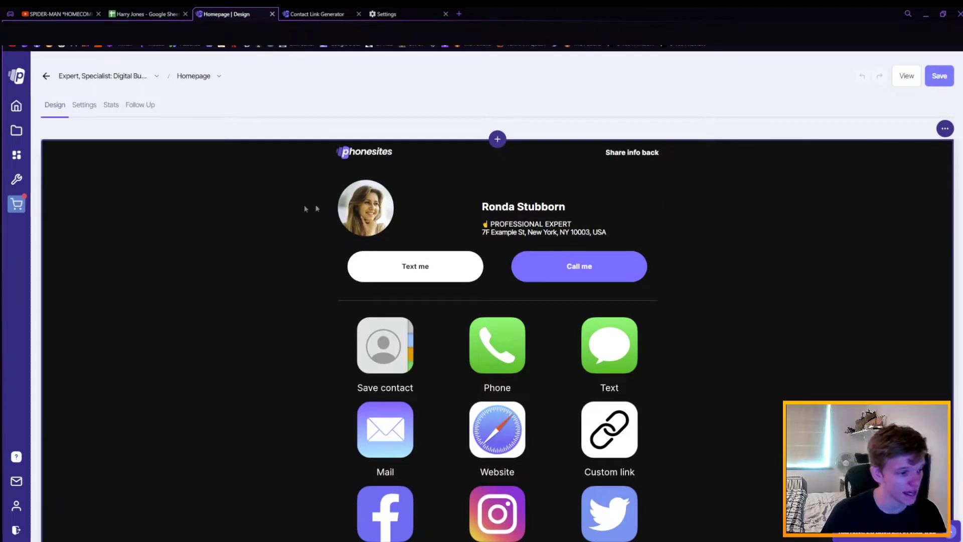
Paste the generated vCard contact URL as the navigation logo's link and close the navigation settings
left_click(631, 153)
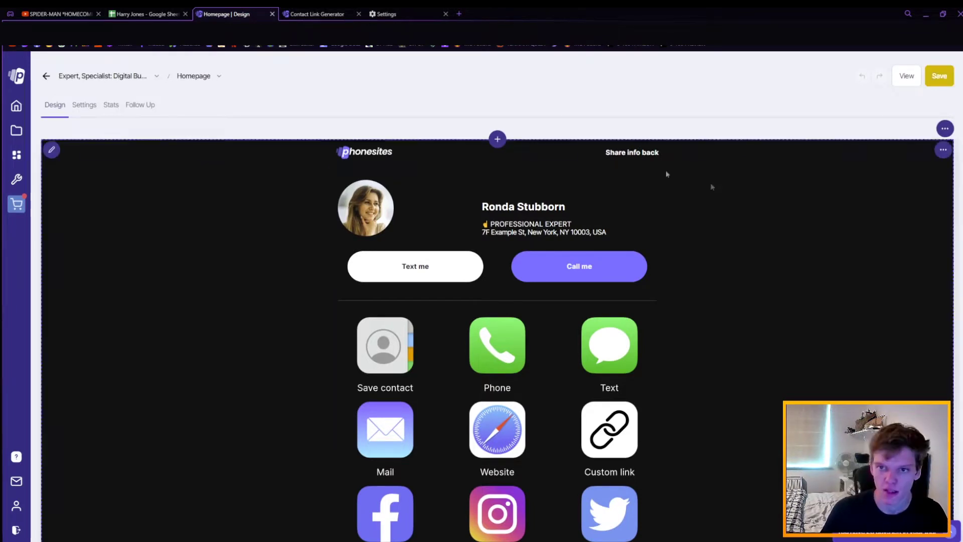
double_click(646, 153)
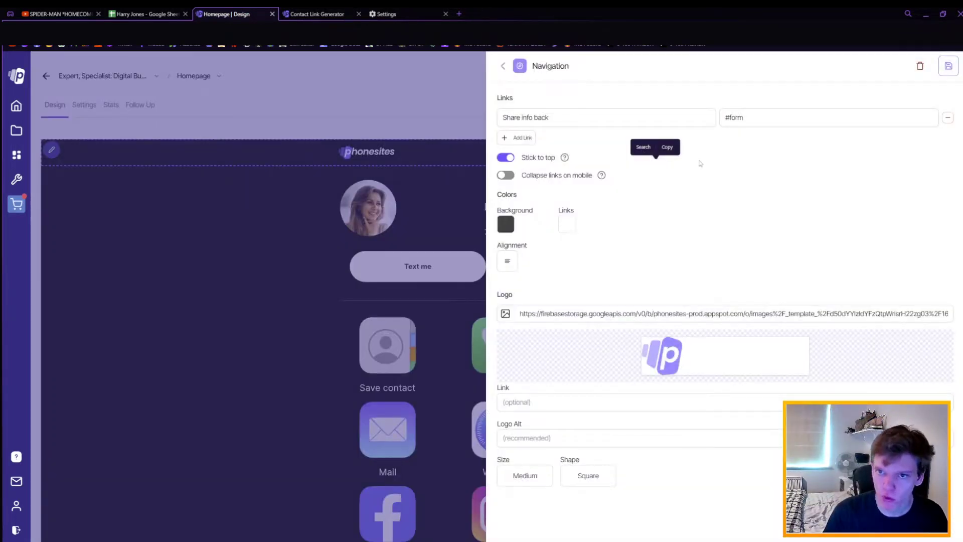
left_click(609, 399)
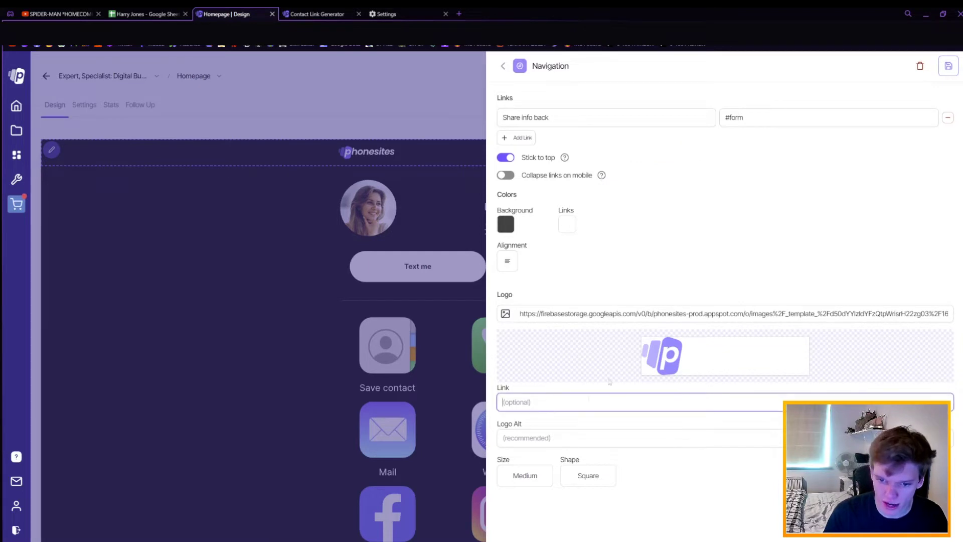
key("ctrl+v")
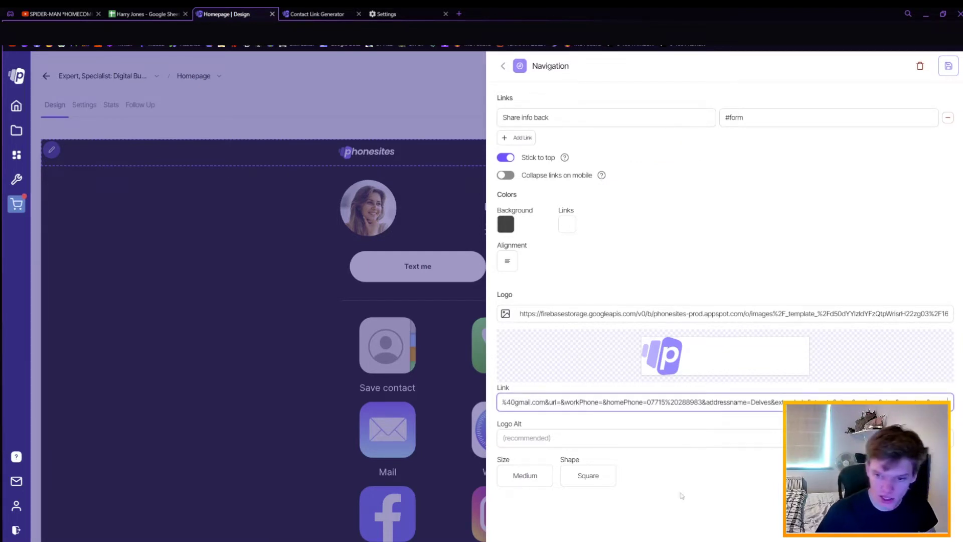
left_click(683, 495)
scroll(500, 509, "down", 1)
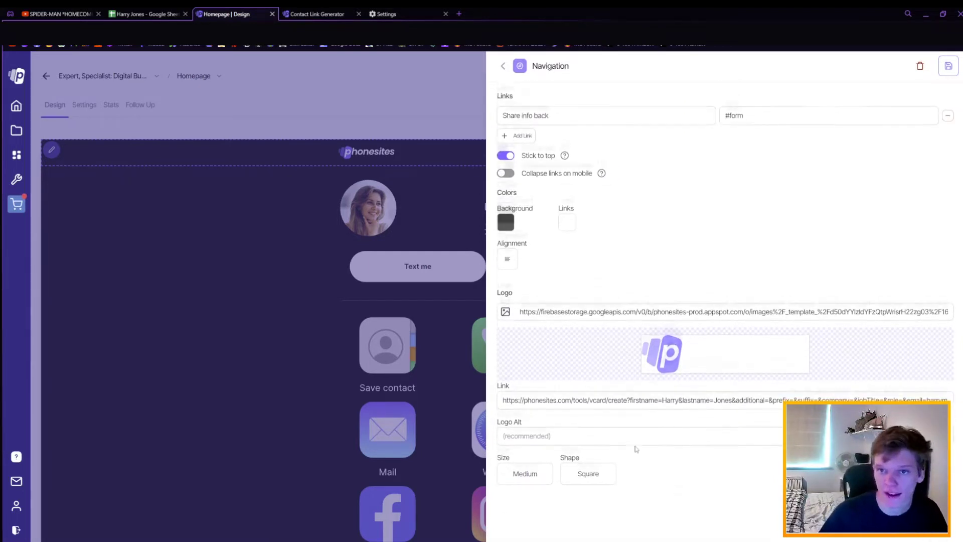
left_click(949, 66)
scroll(660, 244, "down", 10)
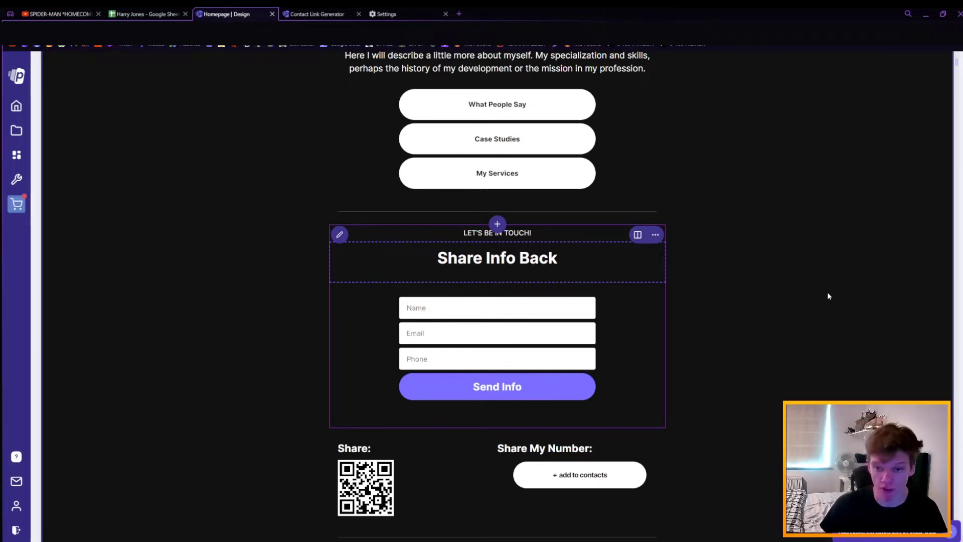
scroll(807, 257, "up", 2)
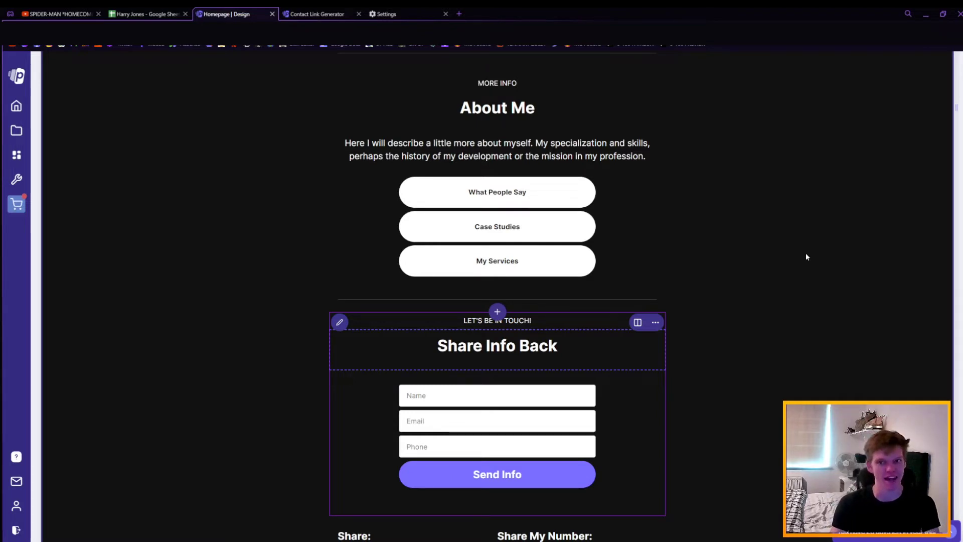
scroll(110, 255, "up", 15)
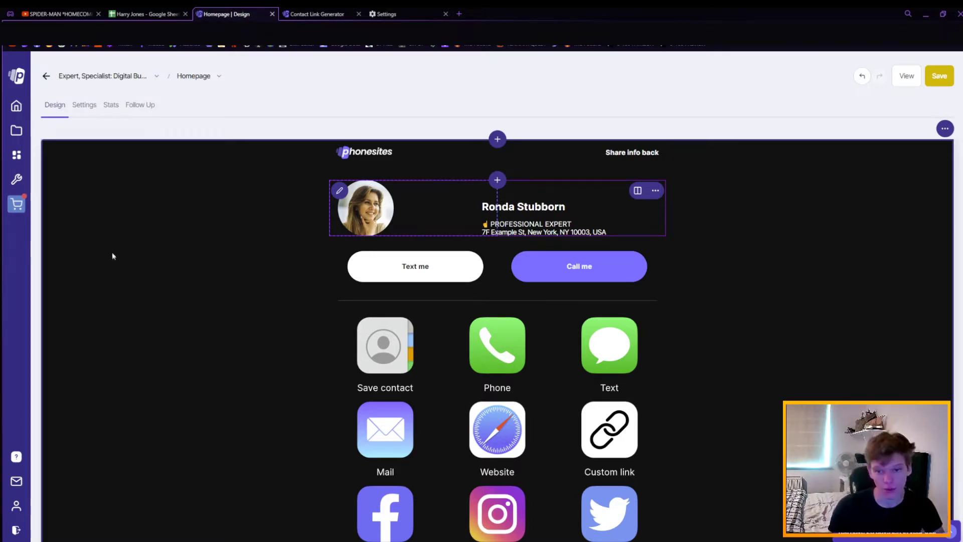
Replace the profile photo with a gallery image of a person at a computer setup
left_click(340, 190)
left_click(727, 331)
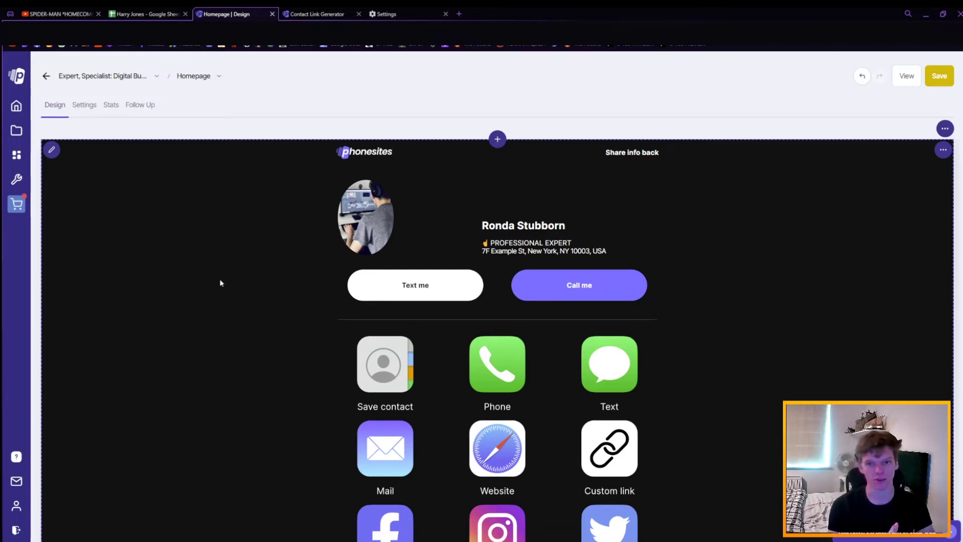
left_click(586, 213)
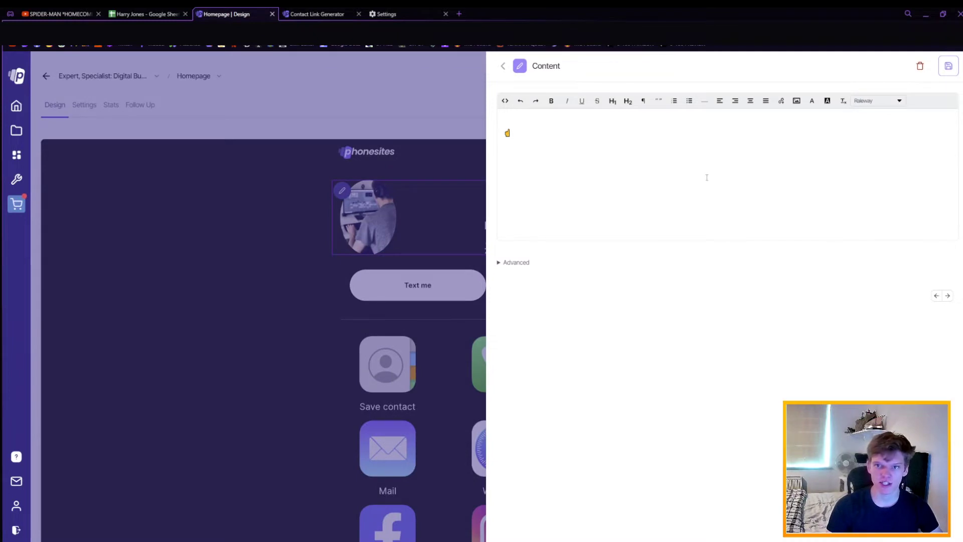
Recolour the profile text and change it to the owner's name, 'Proffesional Editor' and 'England, United Kingdom'
left_click_drag(707, 177, 470, 109)
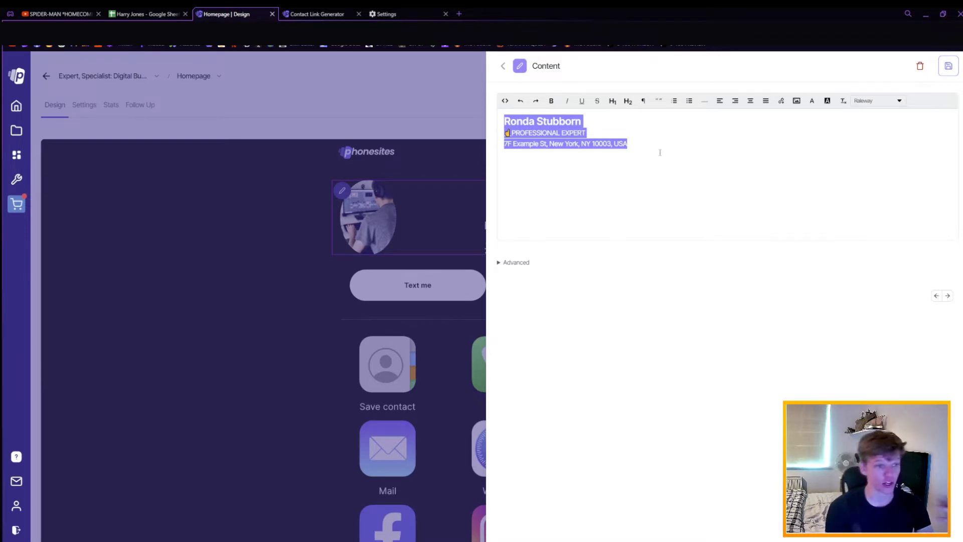
left_click(813, 100)
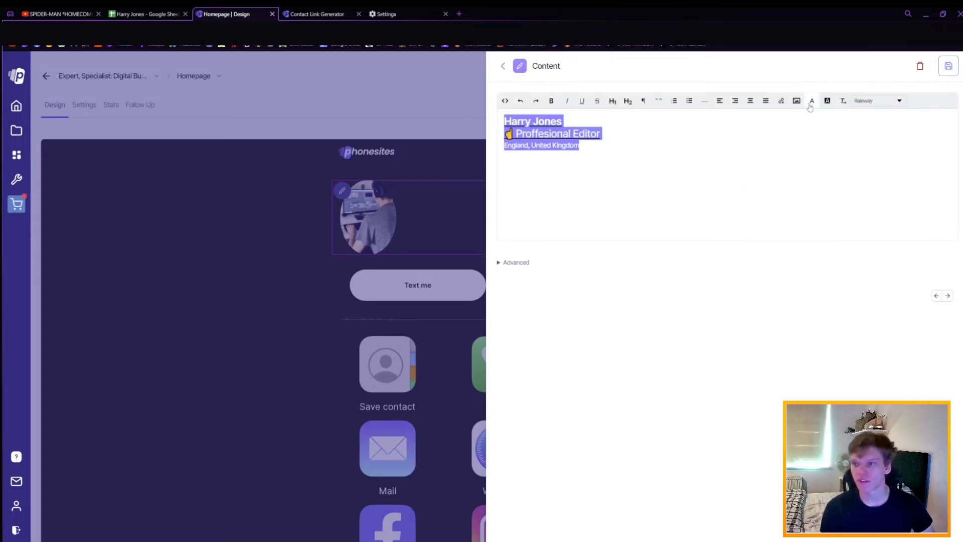
left_click(812, 101)
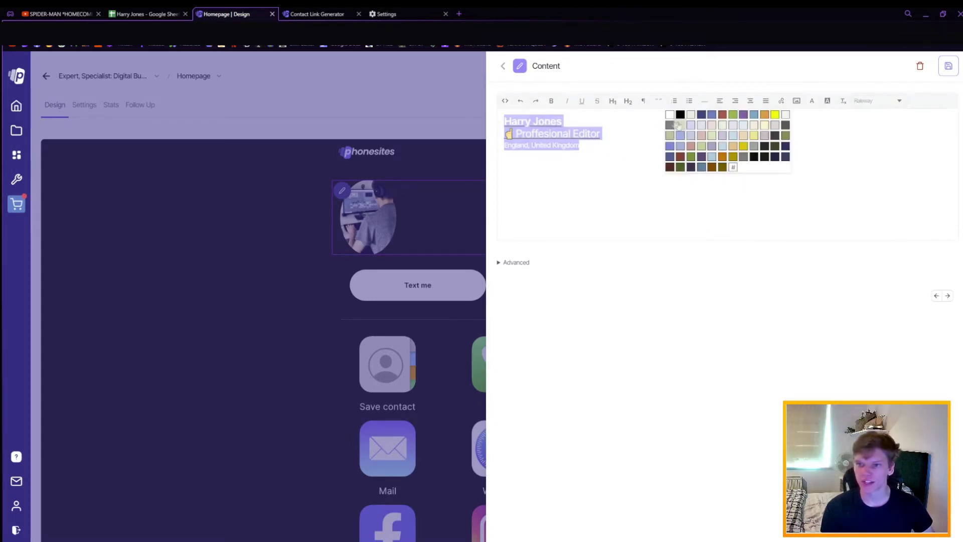
left_click(670, 115)
left_click(372, 186)
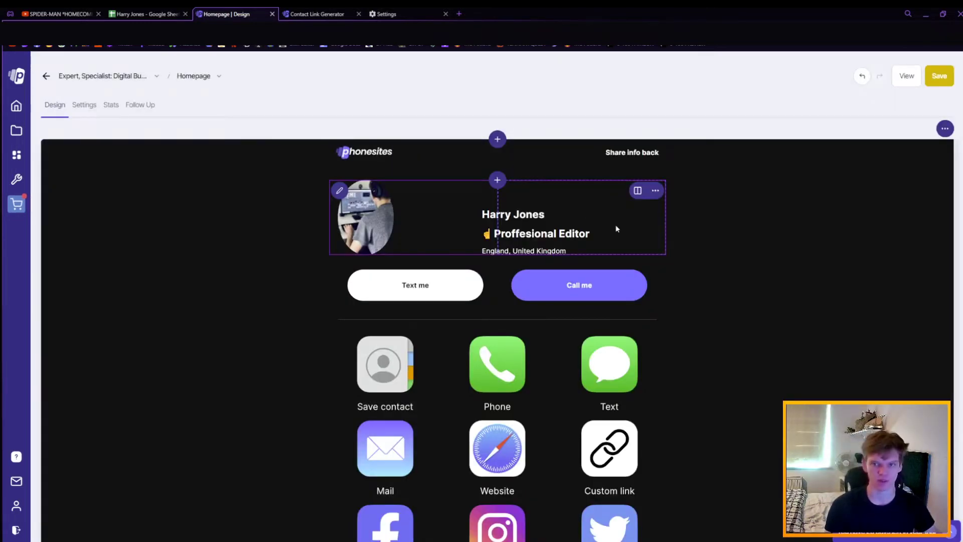
Relabel the Call me button to 'Schedule an Appointment'
left_click(576, 285)
left_click(556, 162)
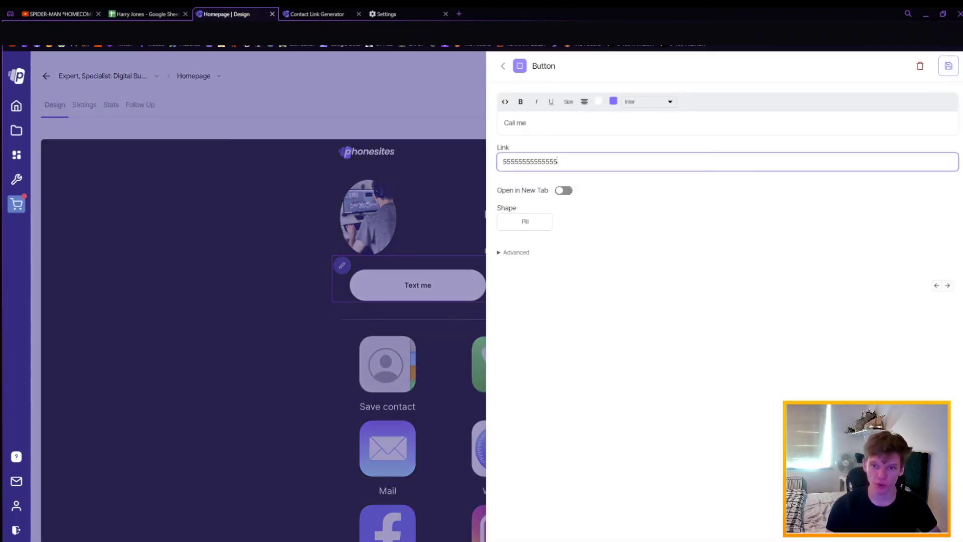
left_click(535, 122)
triple_click(536, 122)
left_click(537, 122)
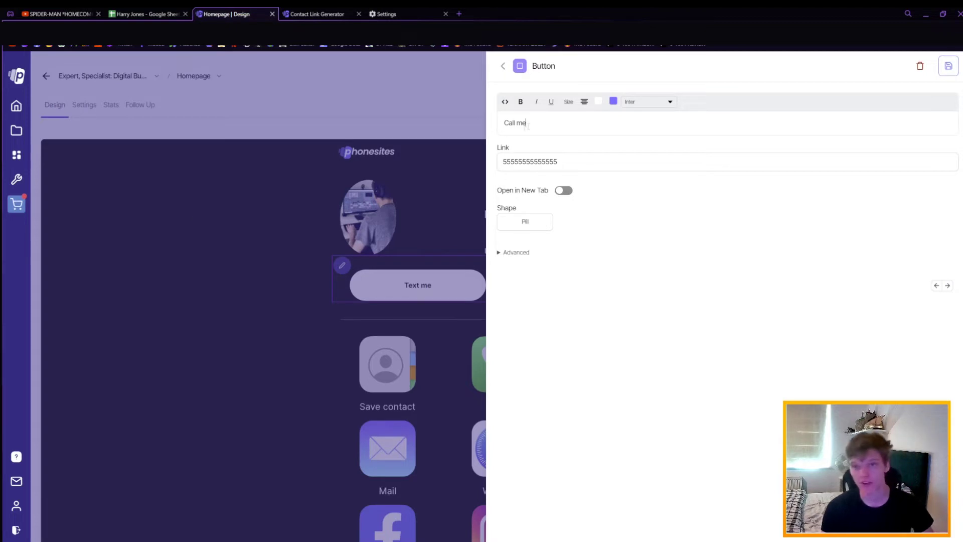
key("ctrl+a")
type("Schedule an")
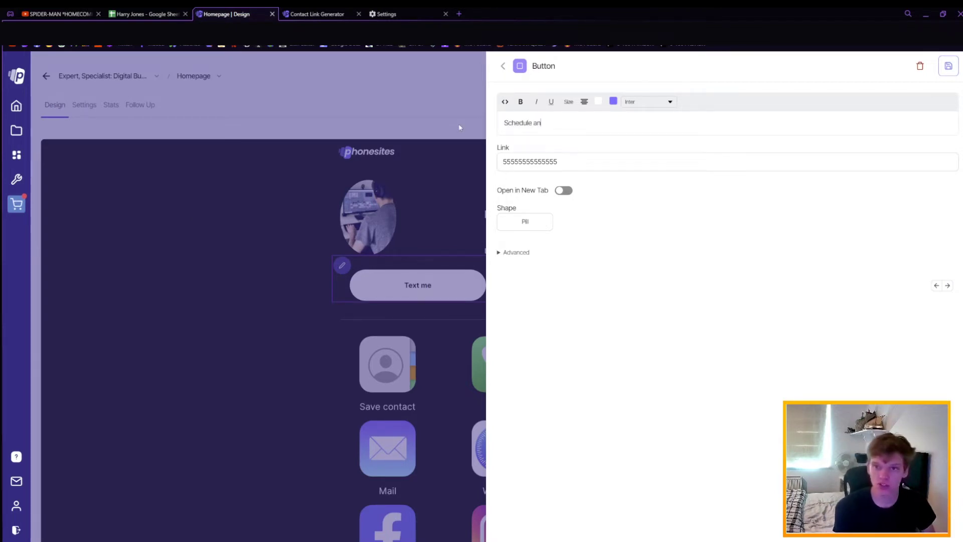
type(" Appointment")
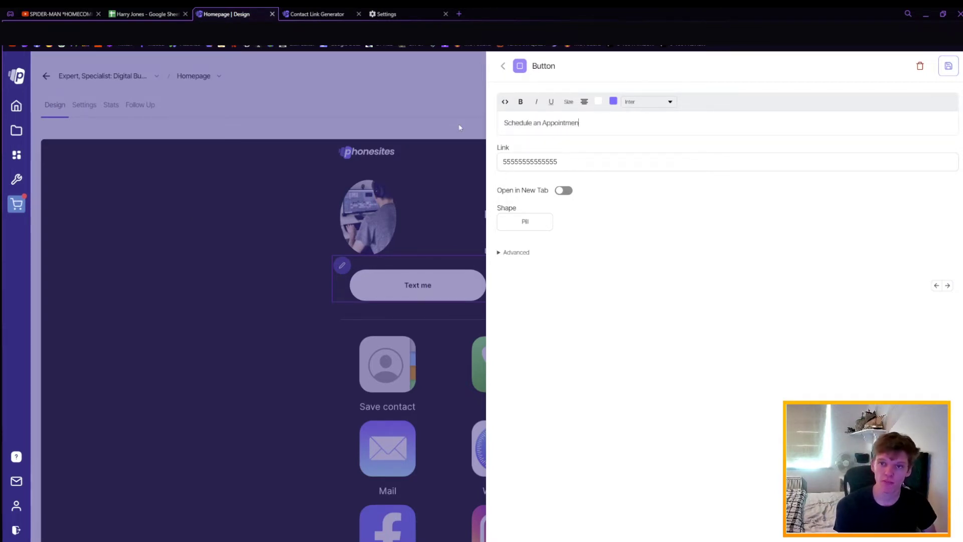
left_click(460, 127)
Relabel the Text me button to 'Message me' and check its link value
left_click(417, 295)
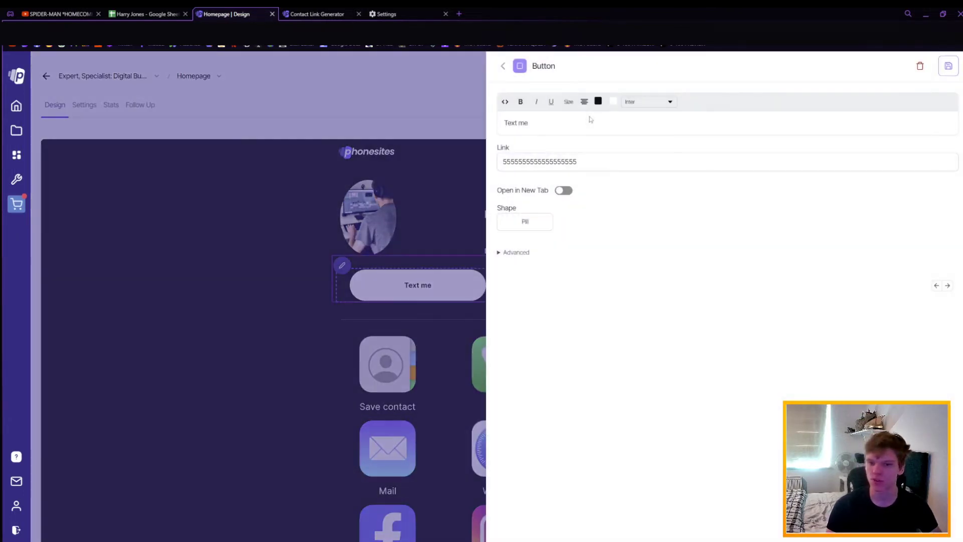
key("ctrl+a")
type("Message me")
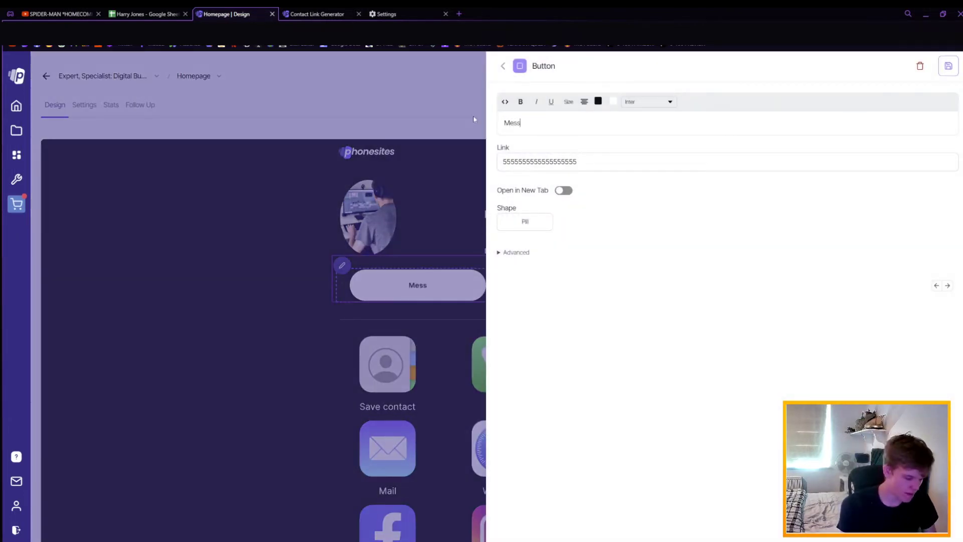
left_click(223, 274)
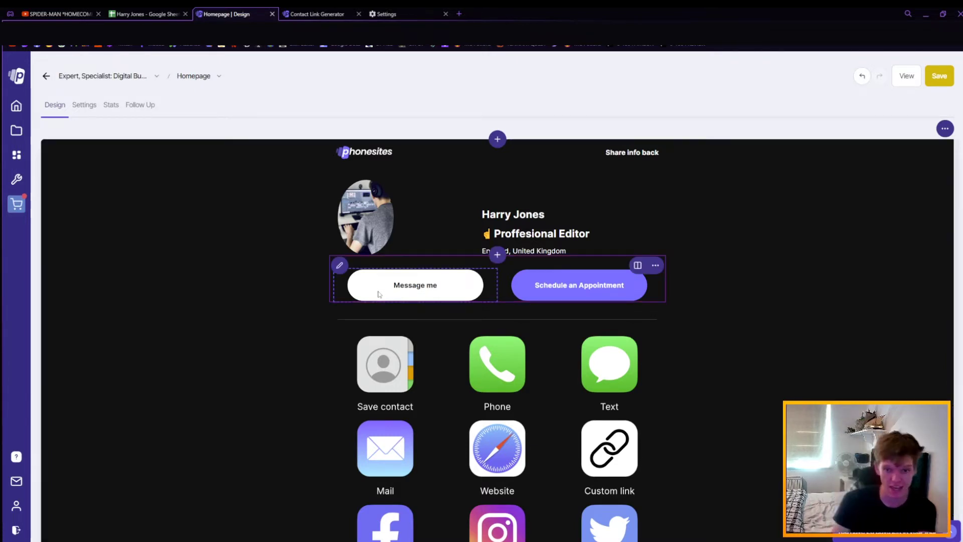
left_click(340, 265)
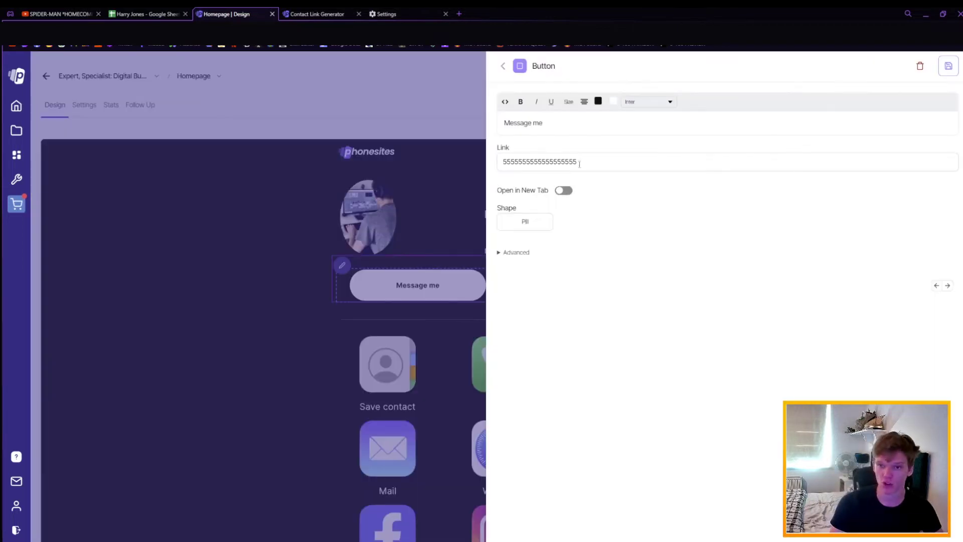
left_click_drag(577, 162, 358, 154)
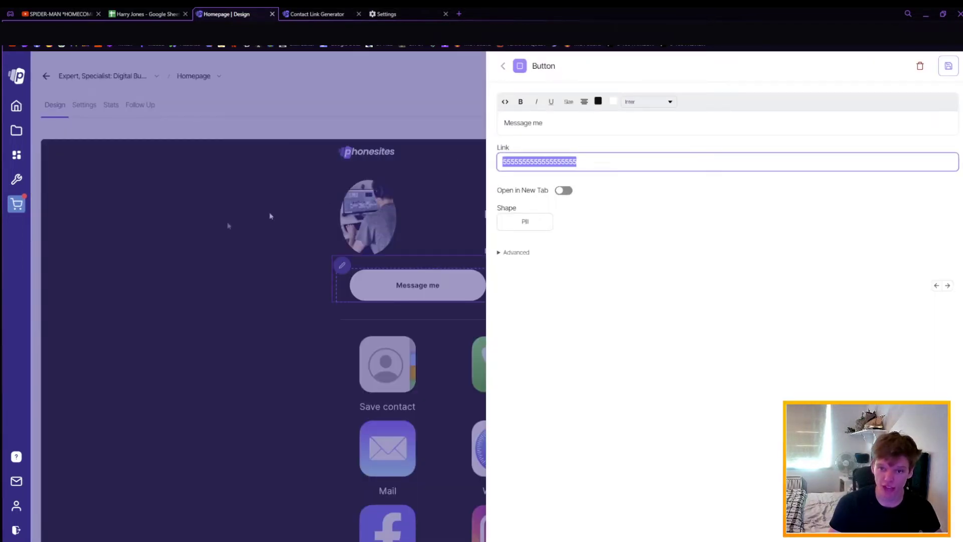
left_click(174, 238)
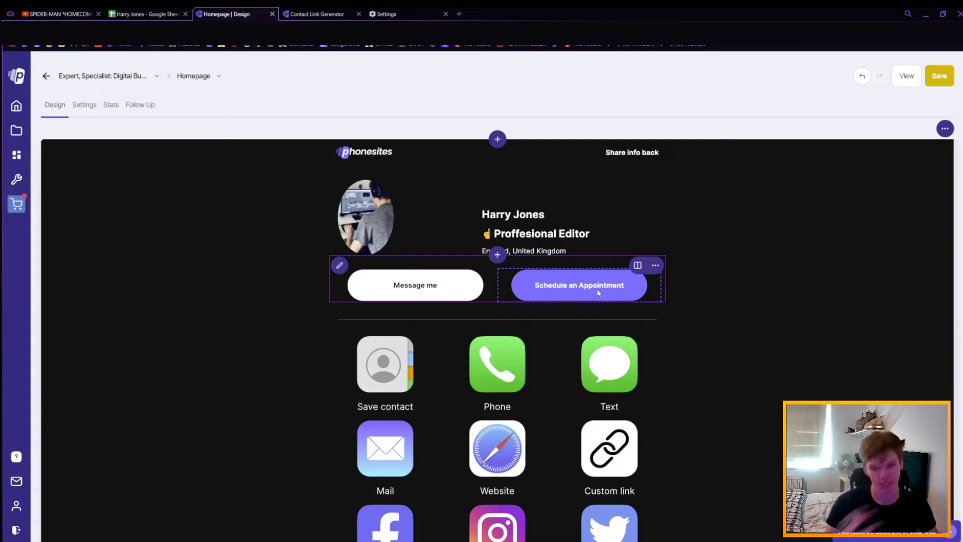
Delete the Custom link item and the Mail and Website row from the icon grid
scroll(195, 269, "down", 4)
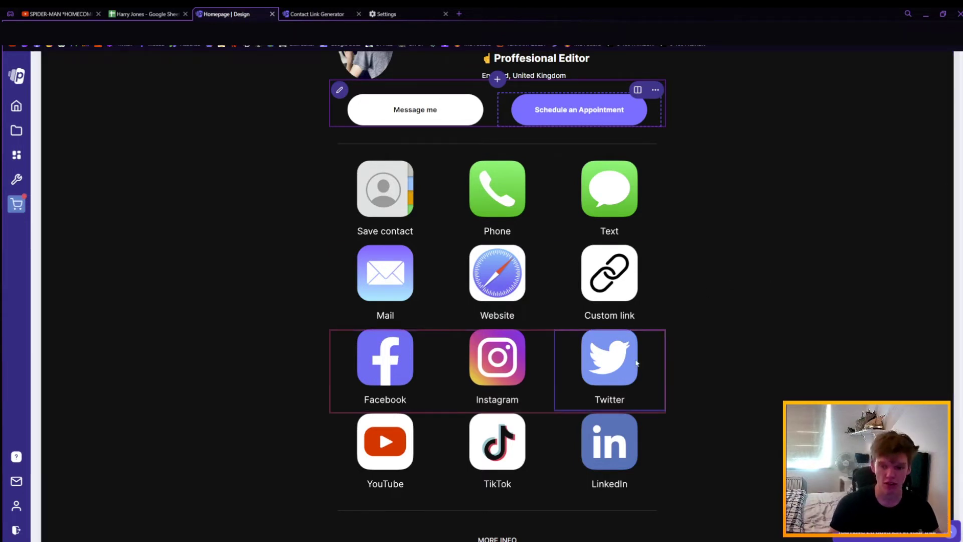
left_click(611, 256)
left_click(656, 255)
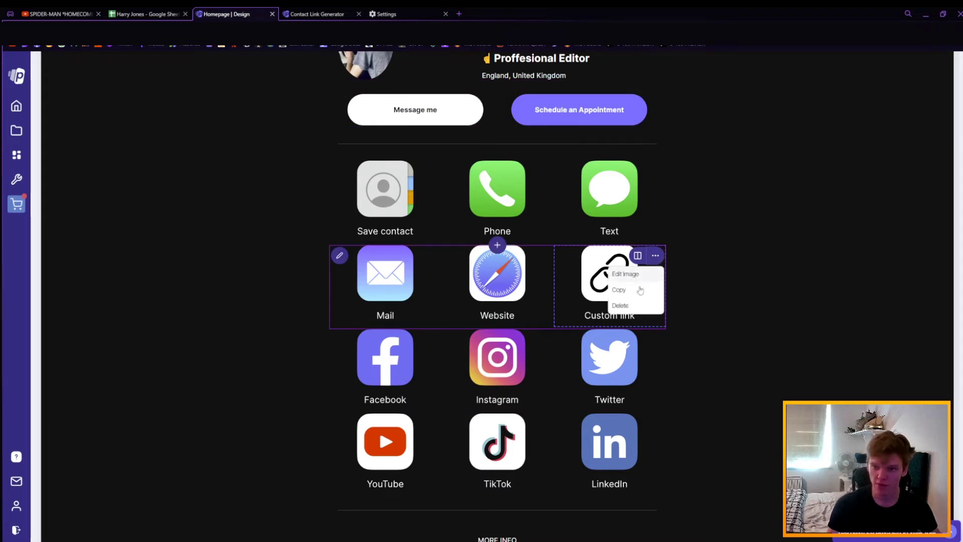
left_click(633, 303)
left_click(547, 131)
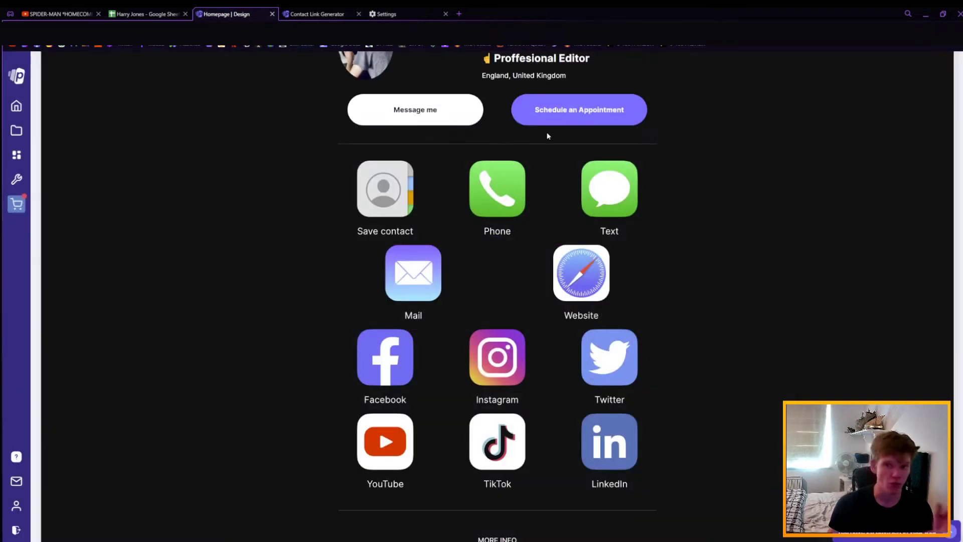
left_click(657, 256)
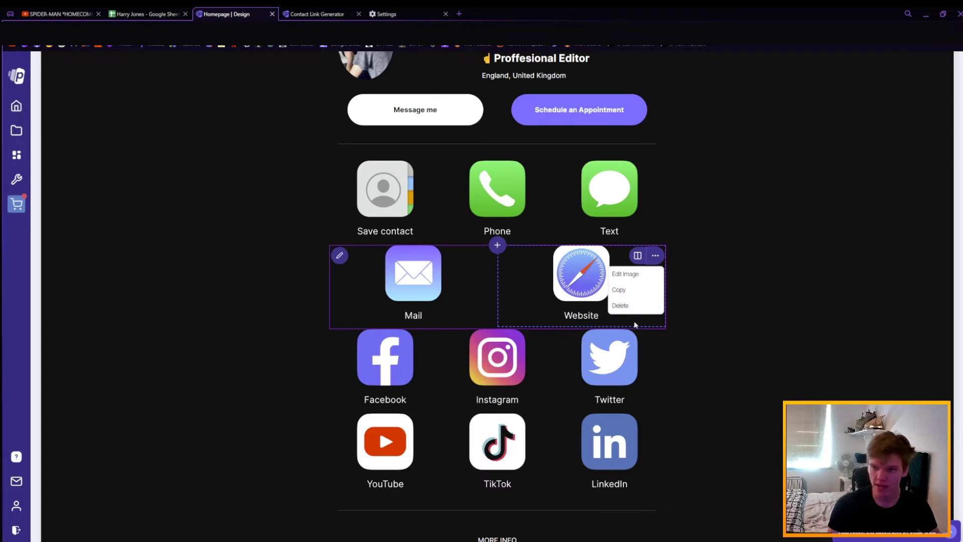
left_click(627, 304)
left_click(547, 131)
Delete the TikTok item and the Save contact, Phone and Text row
left_click(655, 363)
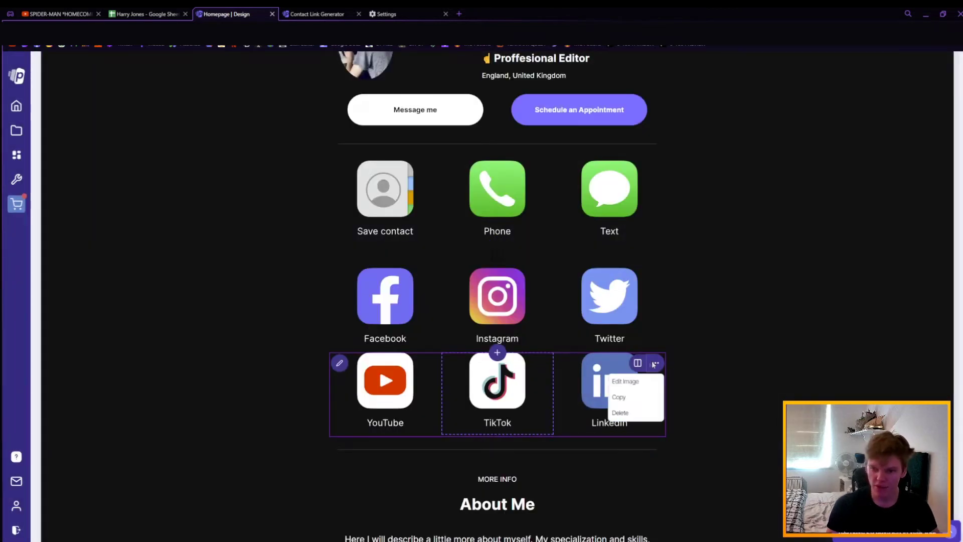
left_click(625, 412)
left_click(548, 130)
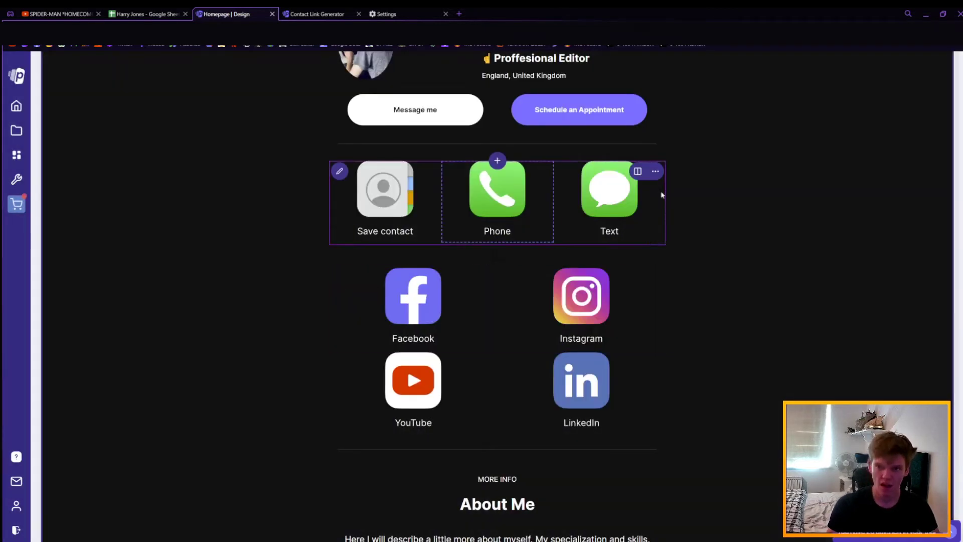
key("Delete")
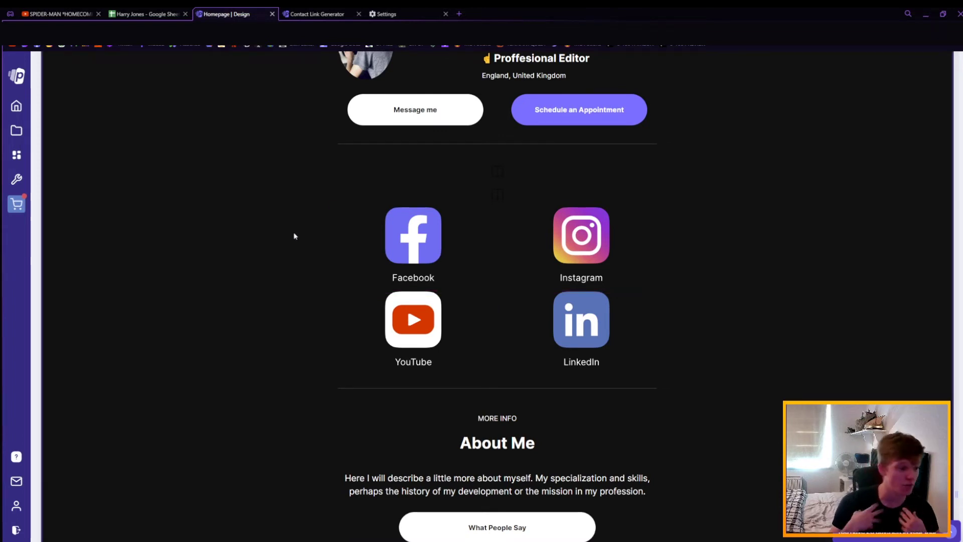
scroll(294, 236, "up", 3)
left_click(522, 197)
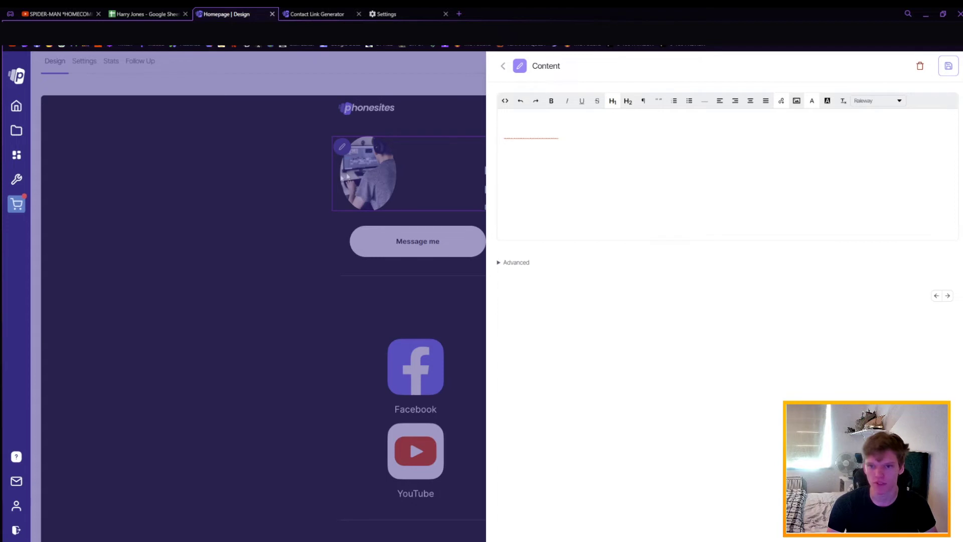
left_click(308, 201)
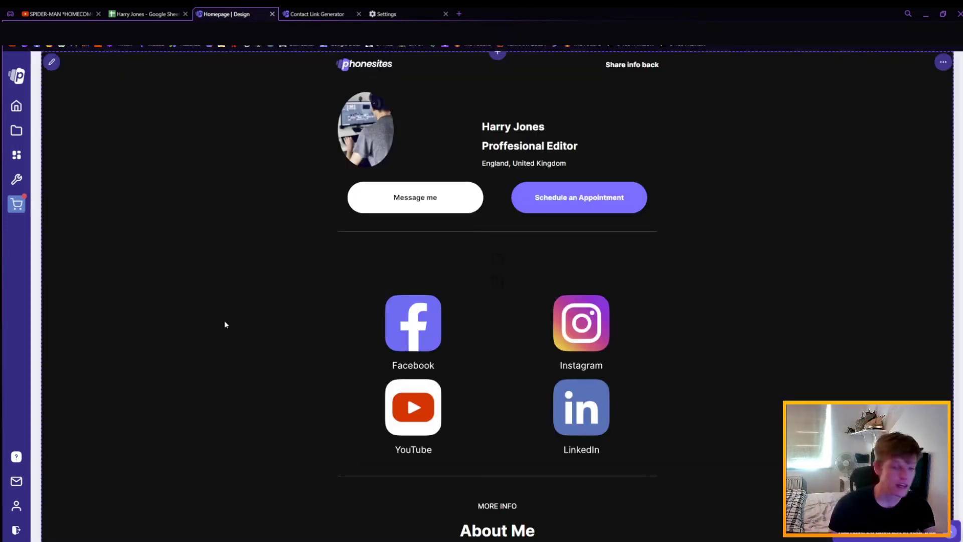
left_click(413, 324)
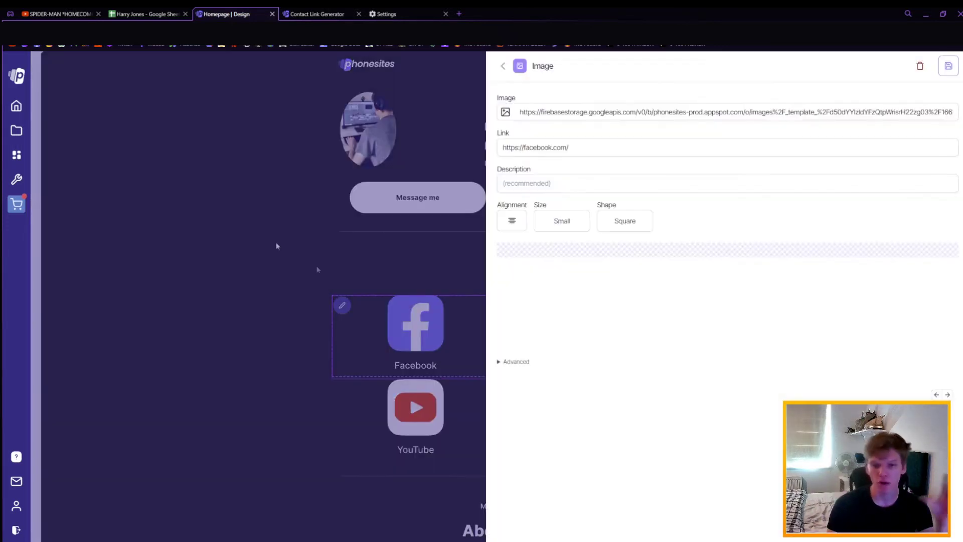
left_click(241, 230)
scroll(204, 301, "down", 6)
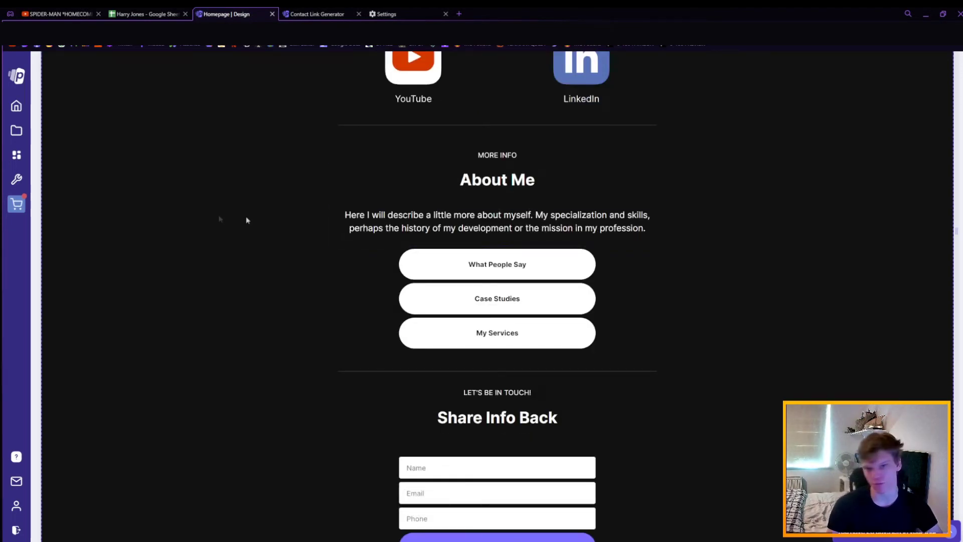
Rewrite the About Me paragraph as a full-time editor of factual pieces and music videos
left_click(500, 232)
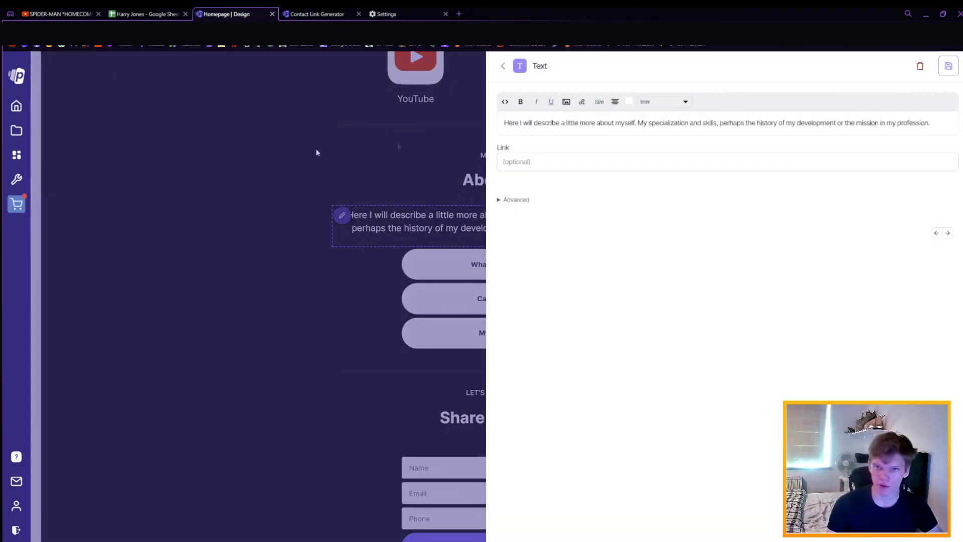
left_click(208, 178)
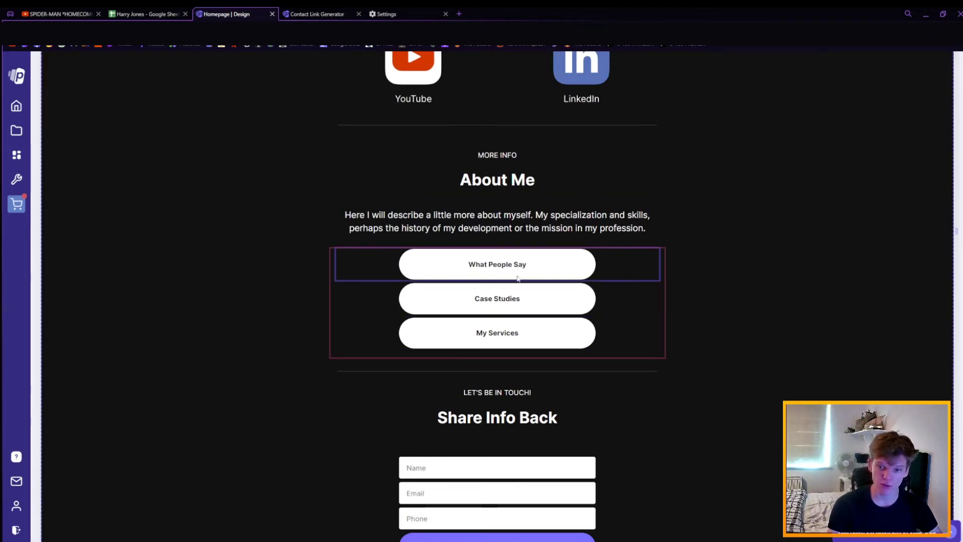
scroll(239, 275, "up", 10)
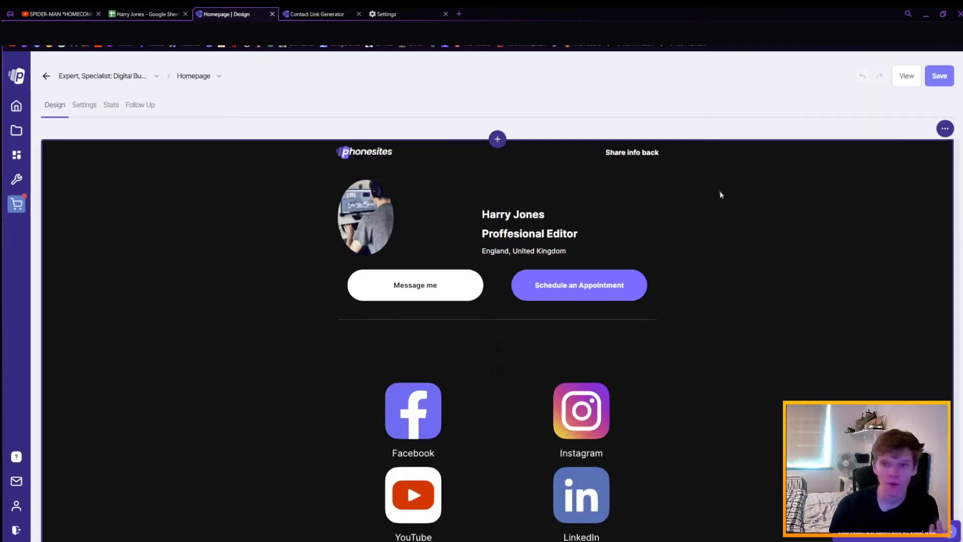
scroll(742, 243, "down", 3)
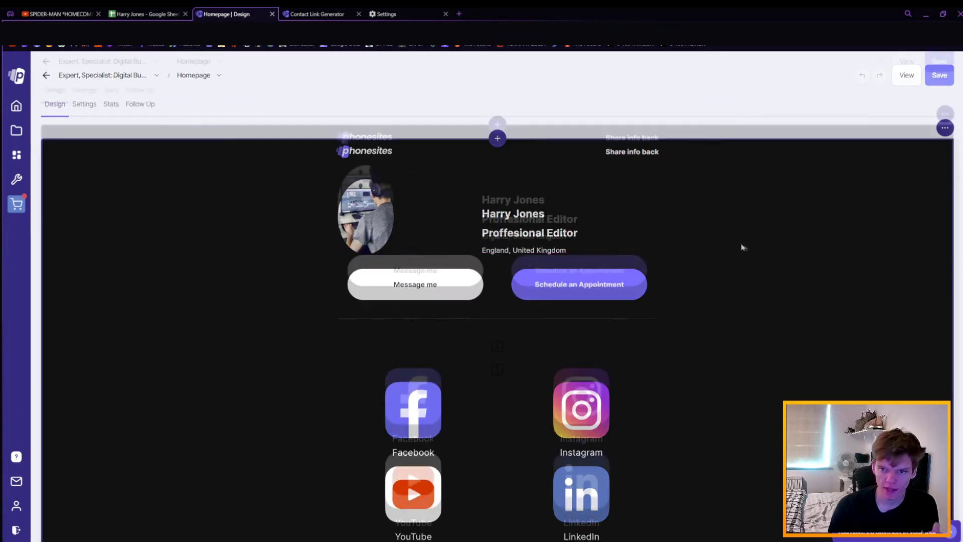
scroll(679, 365, "down", 4)
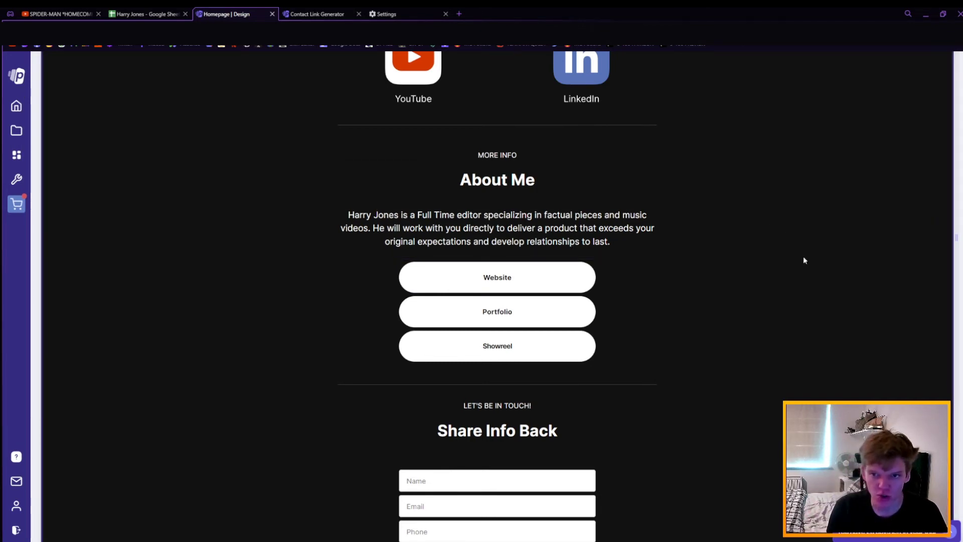
scroll(803, 257, "down", 7)
scroll(822, 241, "up", 15)
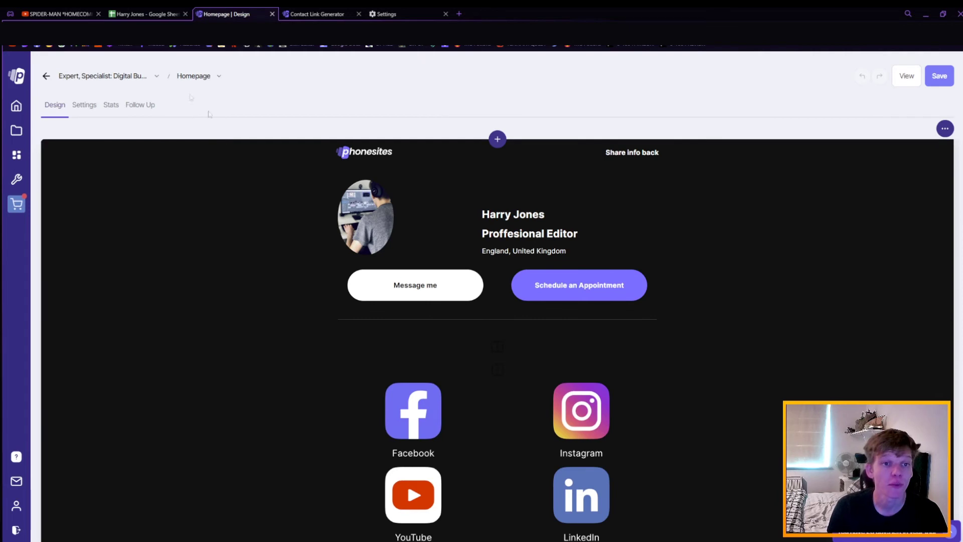
left_click(201, 75)
left_click(193, 91)
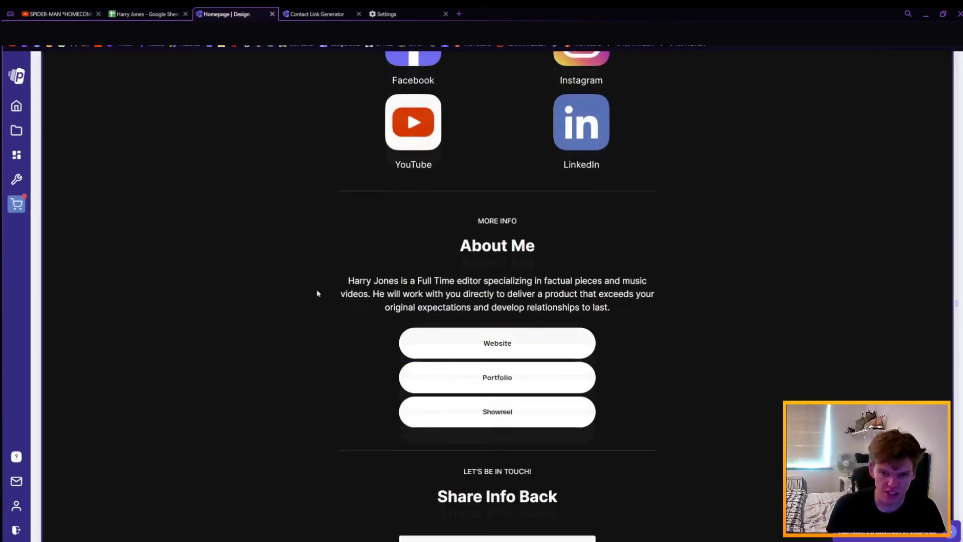
scroll(323, 383, "down", 8)
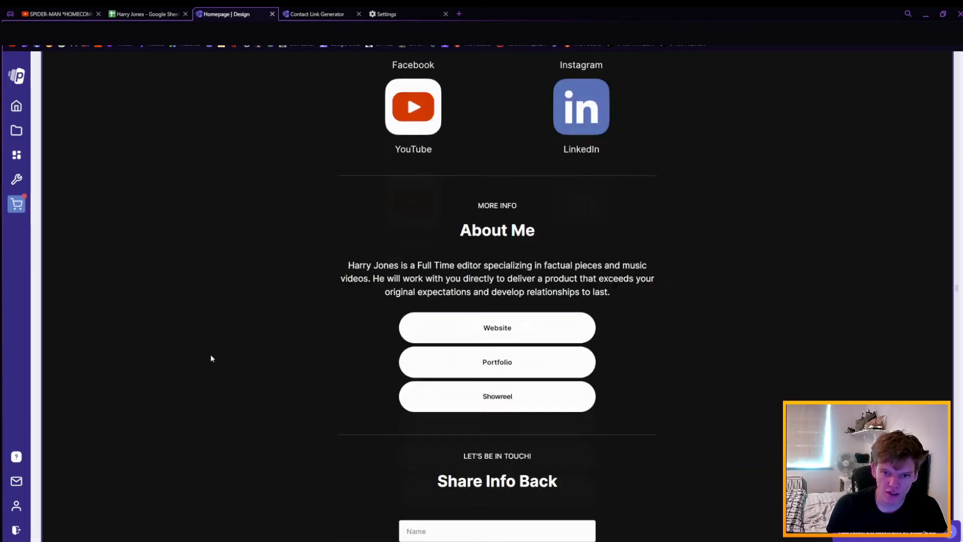
scroll(191, 360, "up", 8)
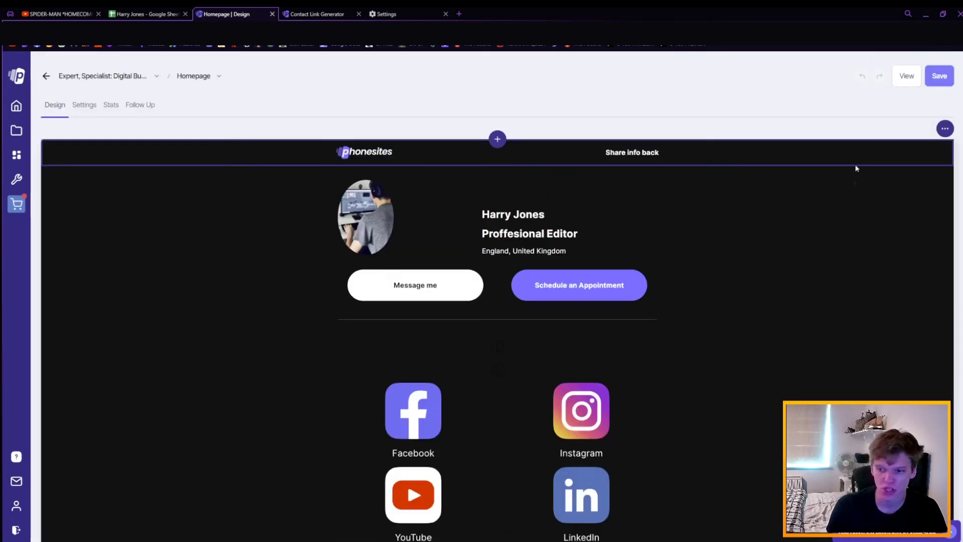
scroll(336, 229, "down", 14)
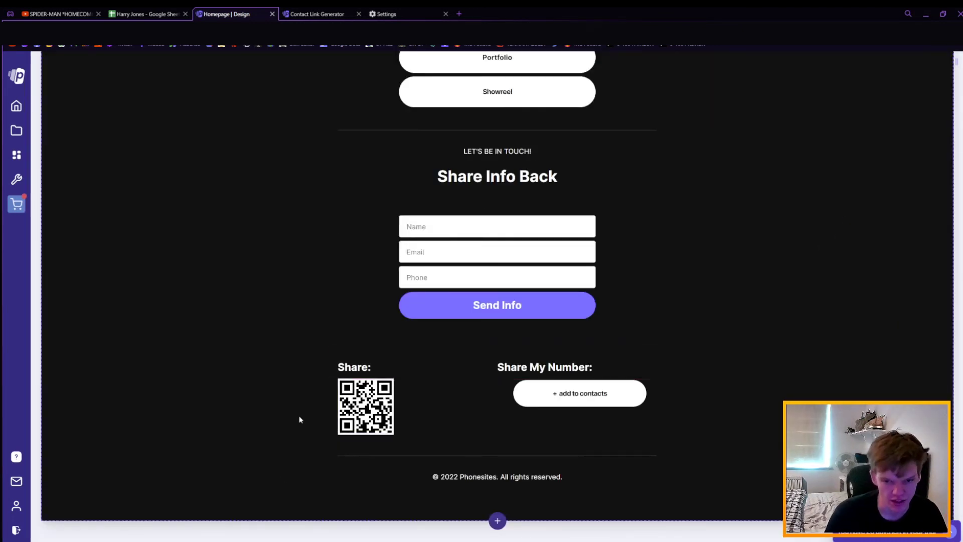